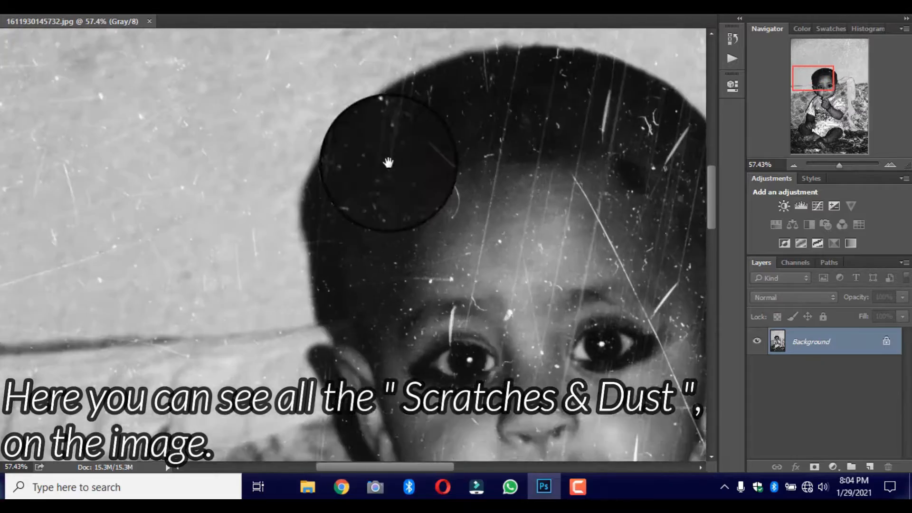
Examine the scratches and dust across the child's face, the shirt and the whole photo
left_click_drag(494, 342, 399, 128)
left_click_drag(378, 324, 375, 143)
left_click_drag(375, 235, 409, 221)
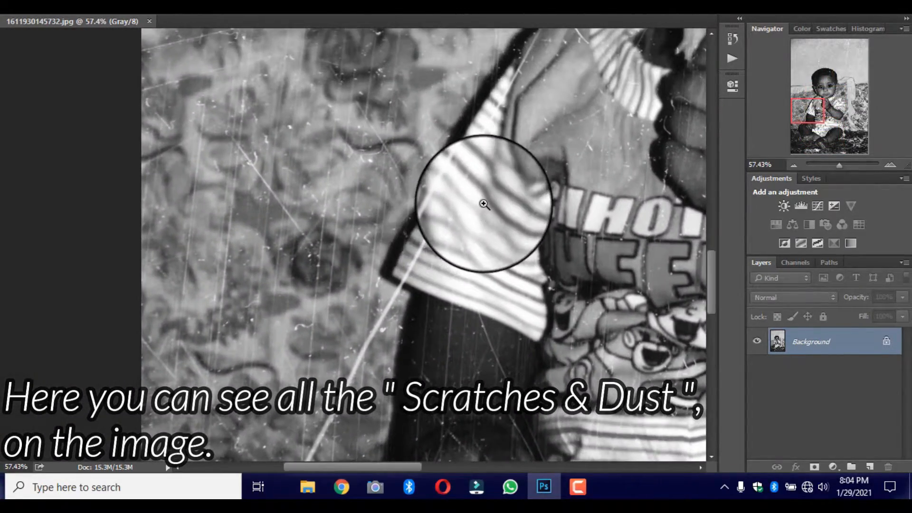
left_click_drag(483, 204, 414, 255)
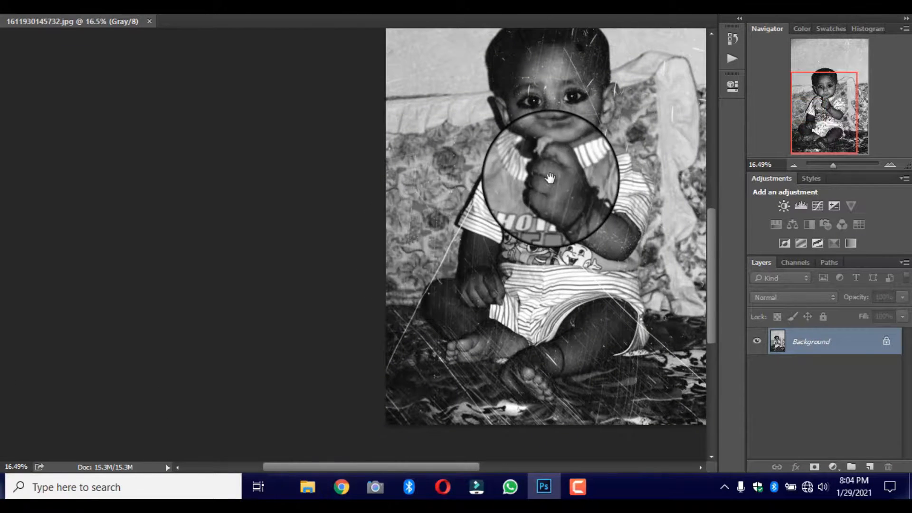
left_click_drag(549, 181, 410, 227)
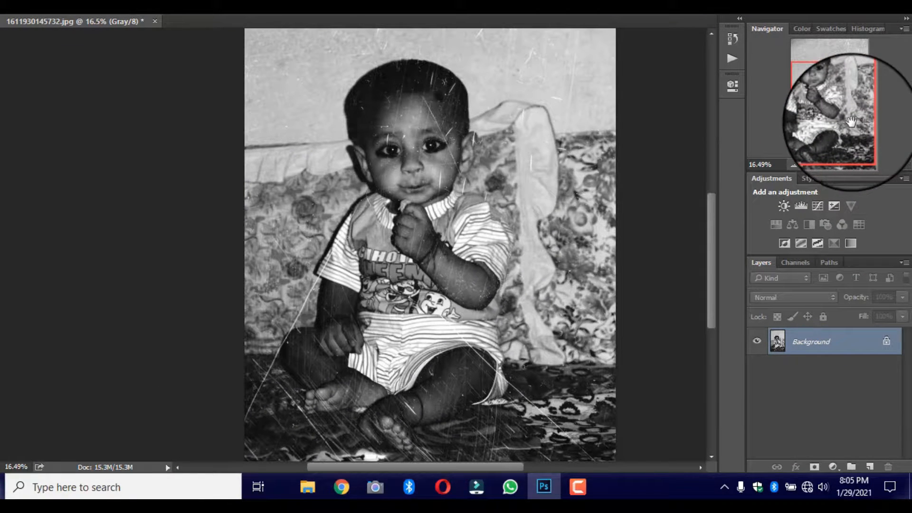
Brush the dust and scratches off the plain wall, the frilled cloth and the floral backdrop left of the child
left_click_drag(851, 122, 846, 95)
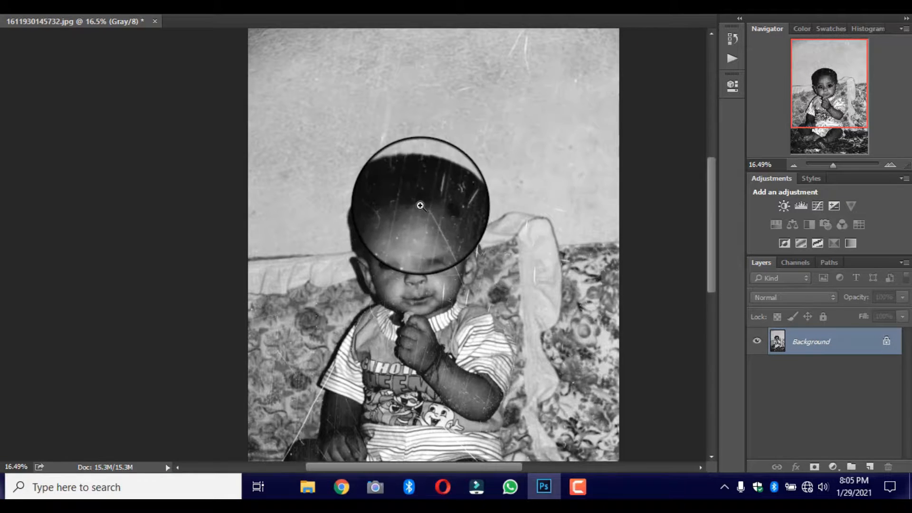
left_click(417, 204)
left_click_drag(458, 243, 468, 247)
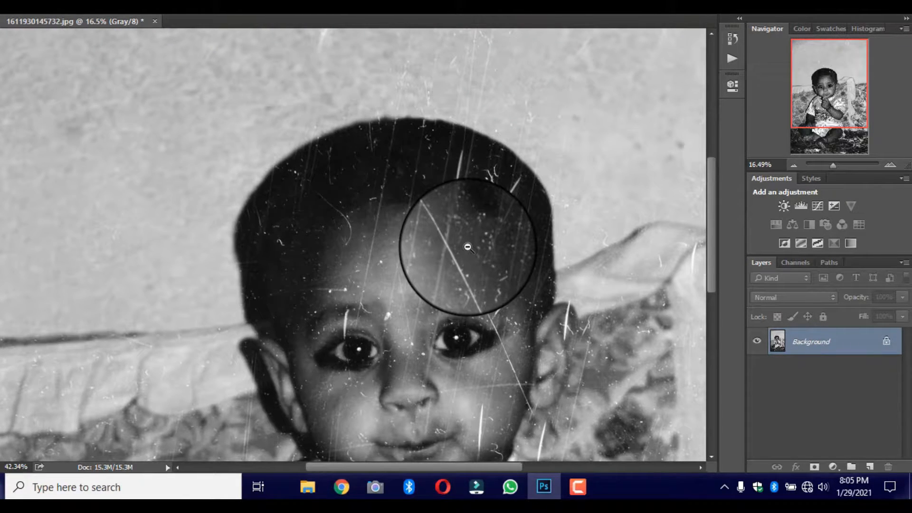
left_click_drag(417, 264, 417, 132)
left_click_drag(413, 265, 401, 315)
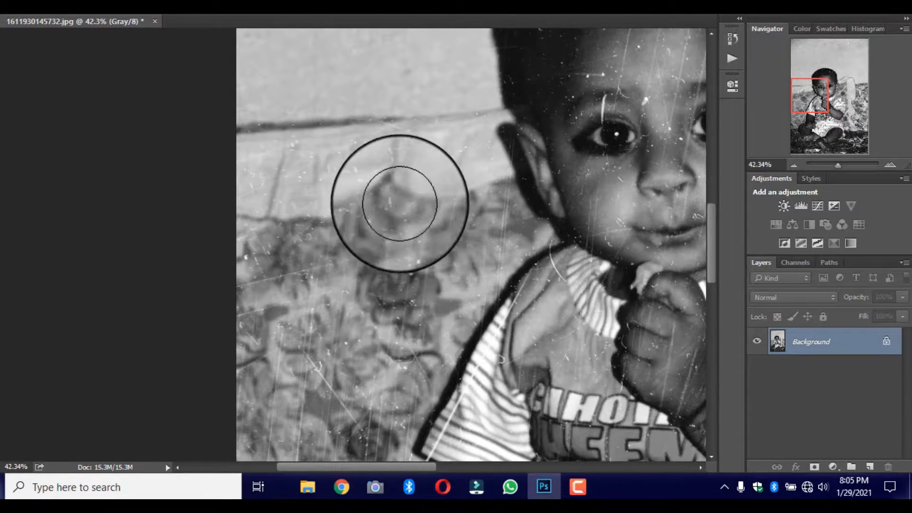
mouse_move(399, 203)
left_mouse_down()
mouse_move(479, 207)
mouse_move(498, 192)
mouse_move(540, 239)
mouse_move(393, 415)
mouse_move(340, 264)
mouse_move(422, 157)
mouse_move(317, 328)
left_mouse_up()
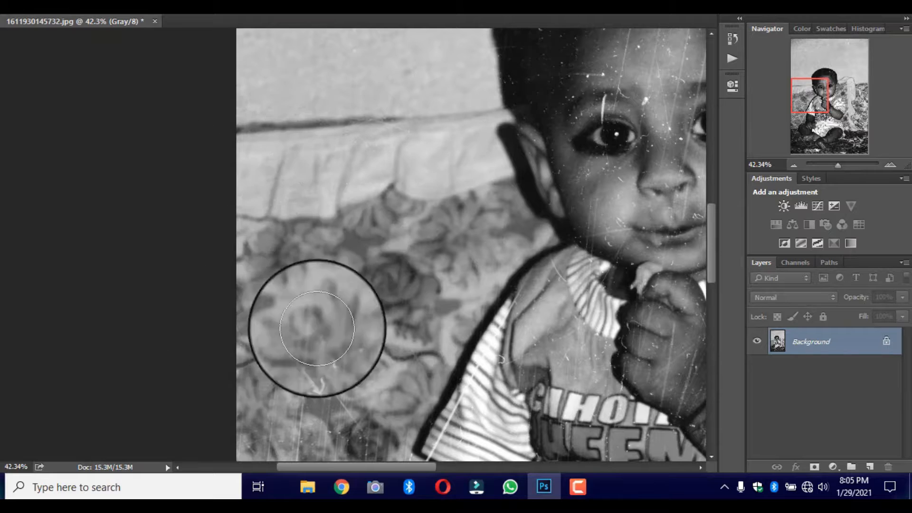
Brush away the scratches on the lower-left floral backdrop and along the patterned rug at the photo's bottom edge
scroll(328, 357, "down", 3)
scroll(261, 394, "down", 5)
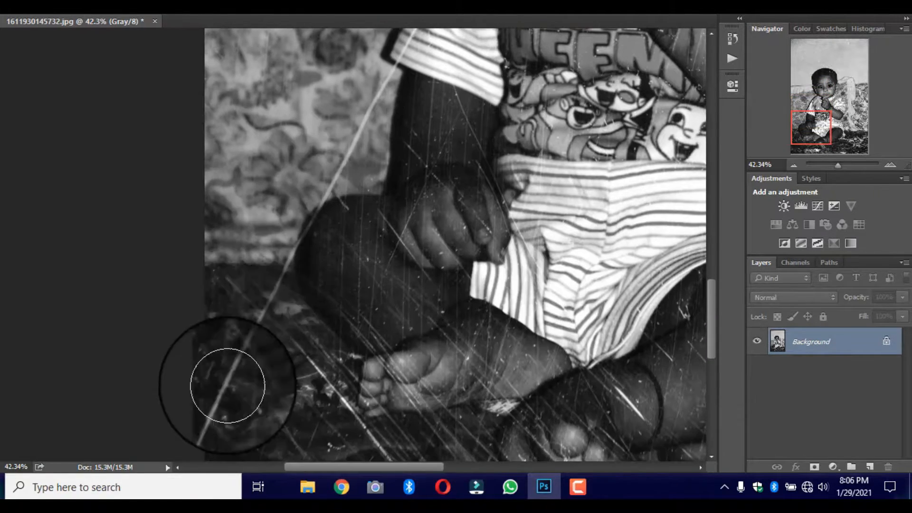
scroll(327, 264, "down", 5)
scroll(224, 356, "right", 5)
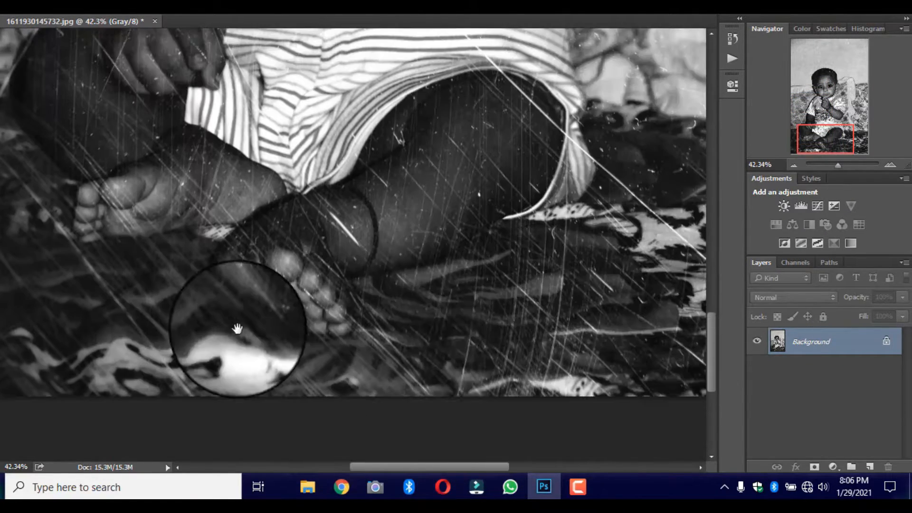
scroll(488, 286, "right", 4)
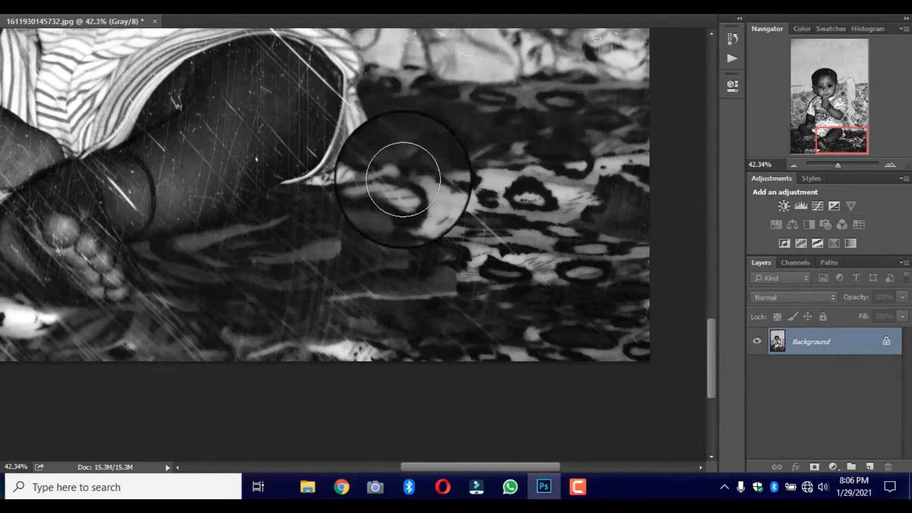
Clean the dust and scratches from the floral backdrop and the hanging cloth right of the child
scroll(475, 285, "up", 5)
scroll(285, 266, "right", 4)
scroll(347, 236, "up", 4)
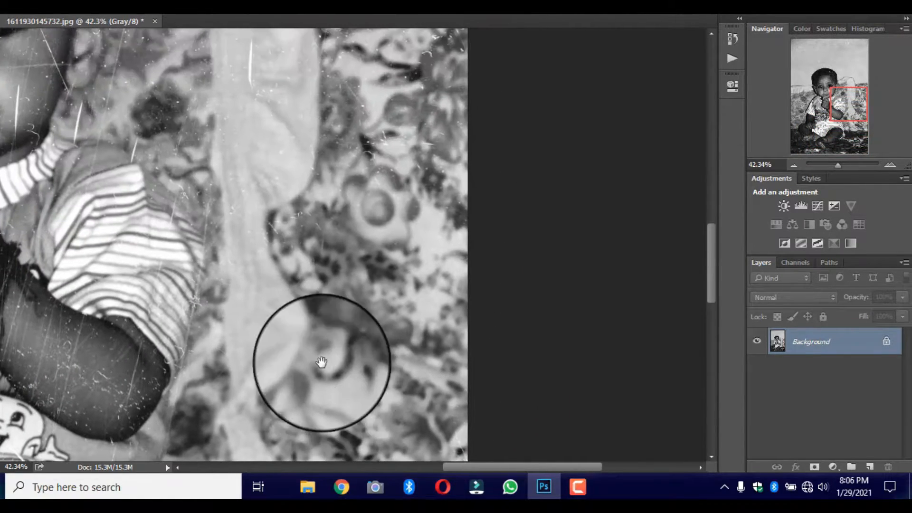
scroll(295, 224, "up", 5)
scroll(295, 224, "left", 3)
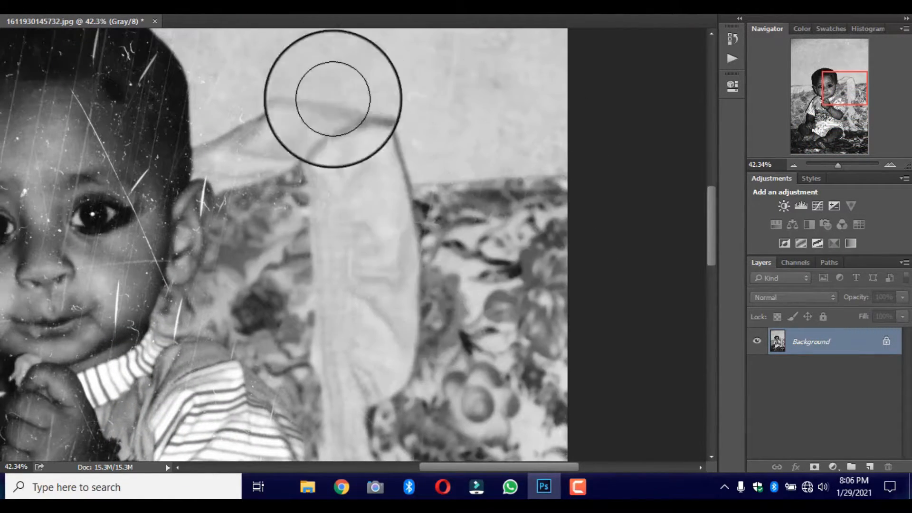
Set the brush size to 219 px and brush the scratches off the child's hair and forehead
scroll(332, 99, "left", 5)
scroll(515, 347, "up", 4)
right_click(483, 191)
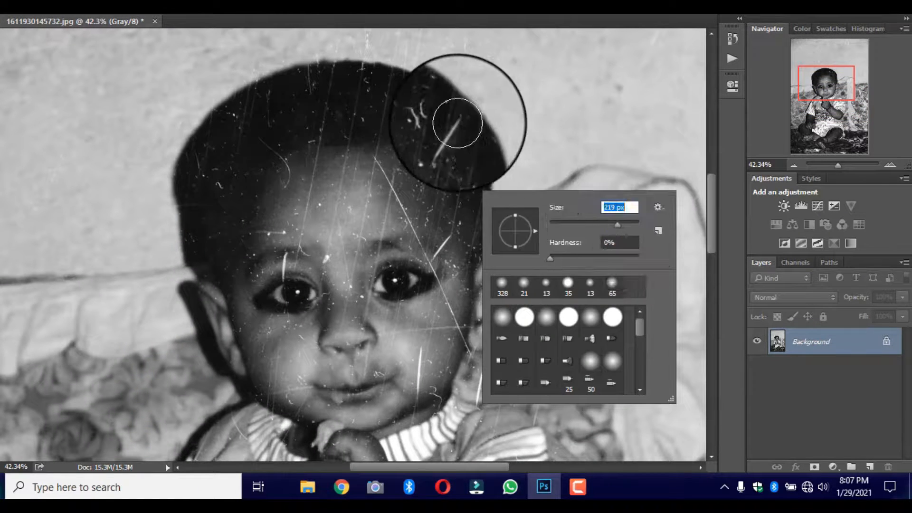
left_click(457, 123)
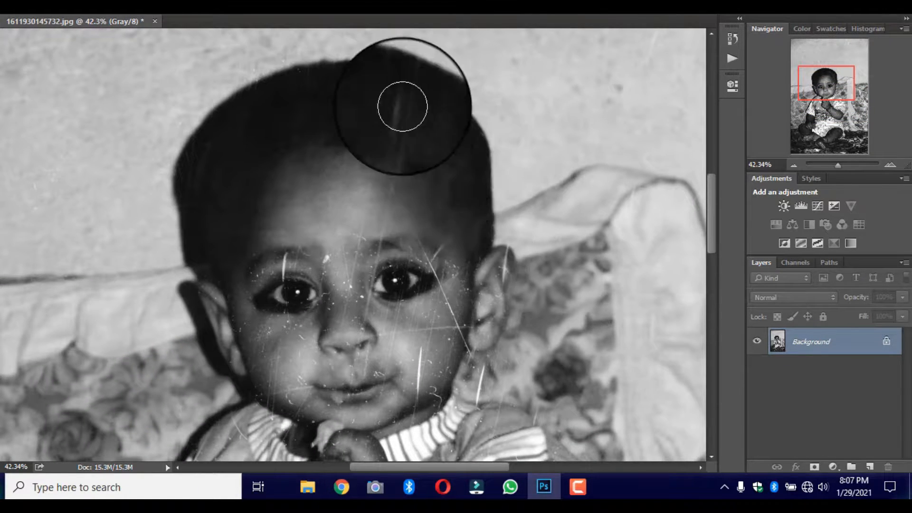
Brush away the scratches and specks on the cheeks, nose and mouth, working at close range around the lips
scroll(389, 266, "down", 3)
scroll(389, 266, "left", 2)
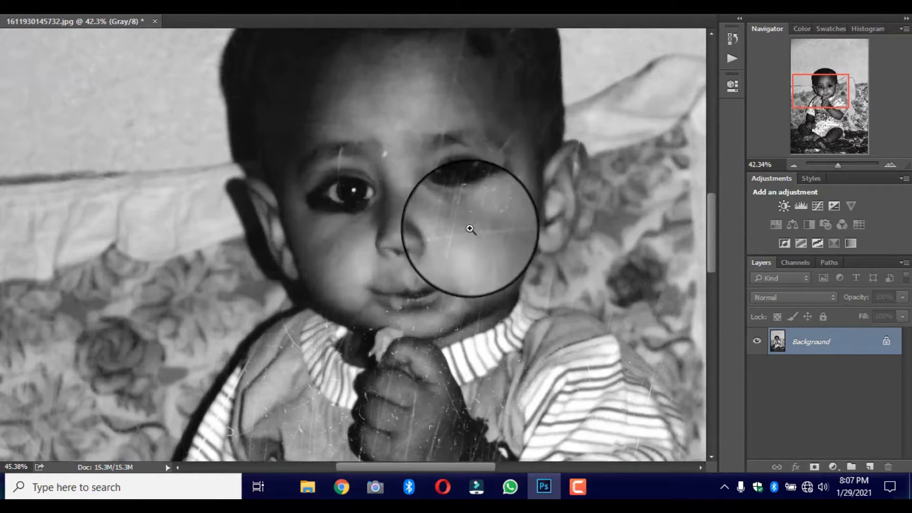
scroll(468, 228, "up", 5)
left_click_drag(427, 387, 505, 350)
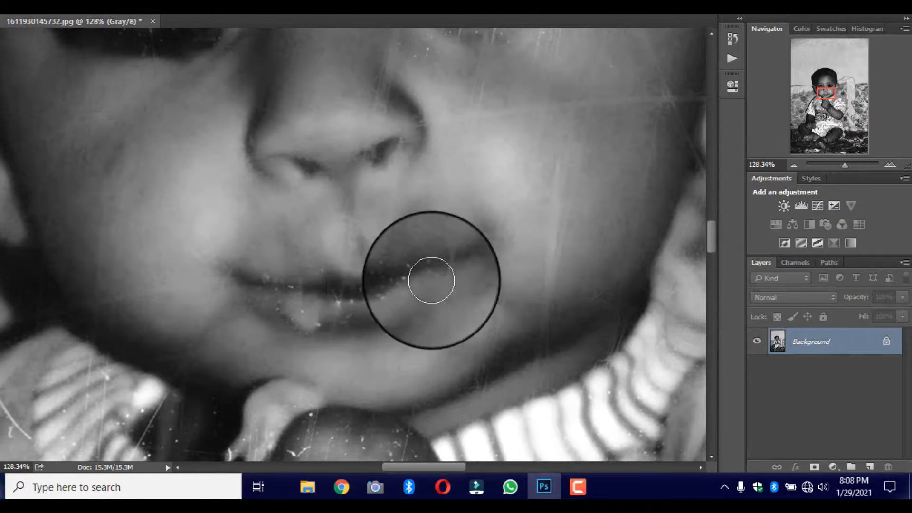
left_click_drag(401, 206, 282, 389)
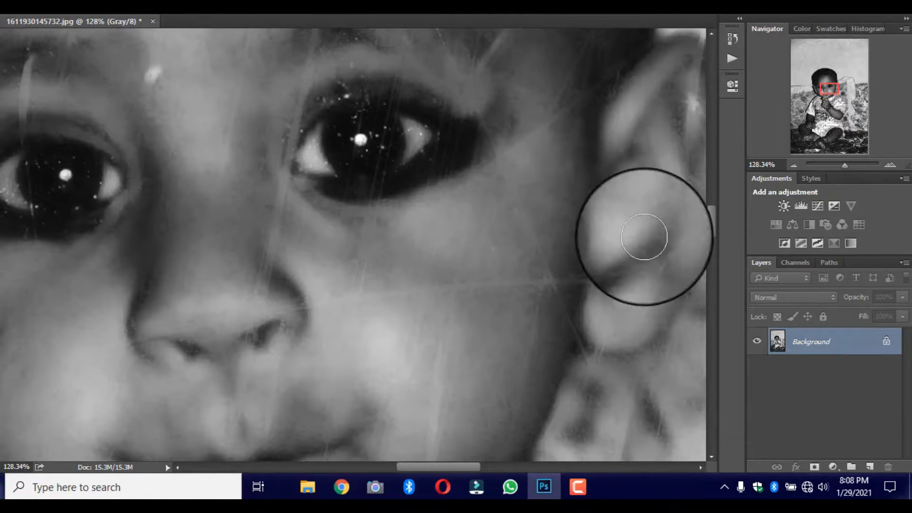
Clean the specks from both eyes and the ear beside them using smaller brush sizes, including 40 px and 18 px
right_click(477, 142)
key("Return")
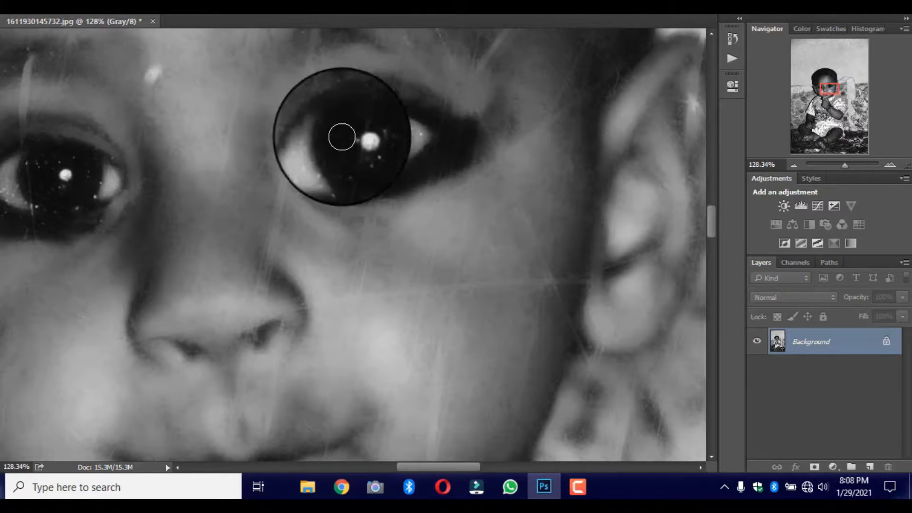
right_click(420, 132)
key("Return")
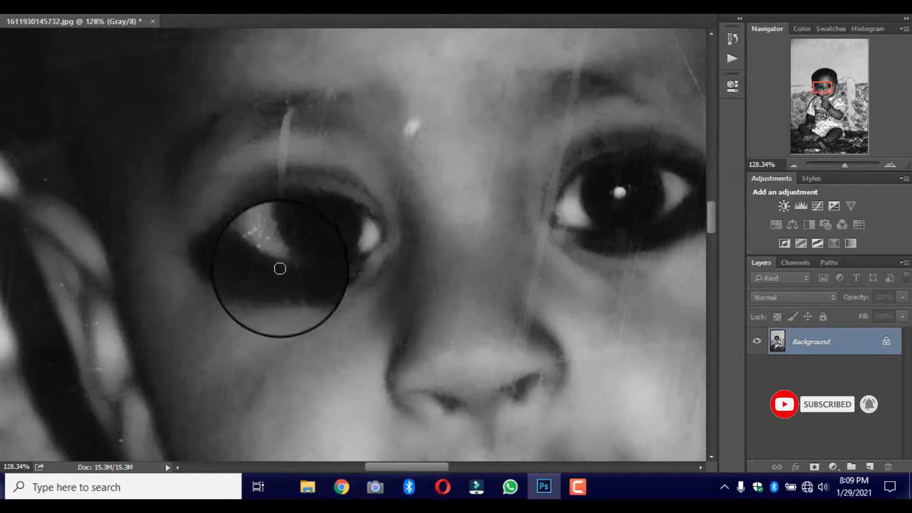
right_click(316, 244)
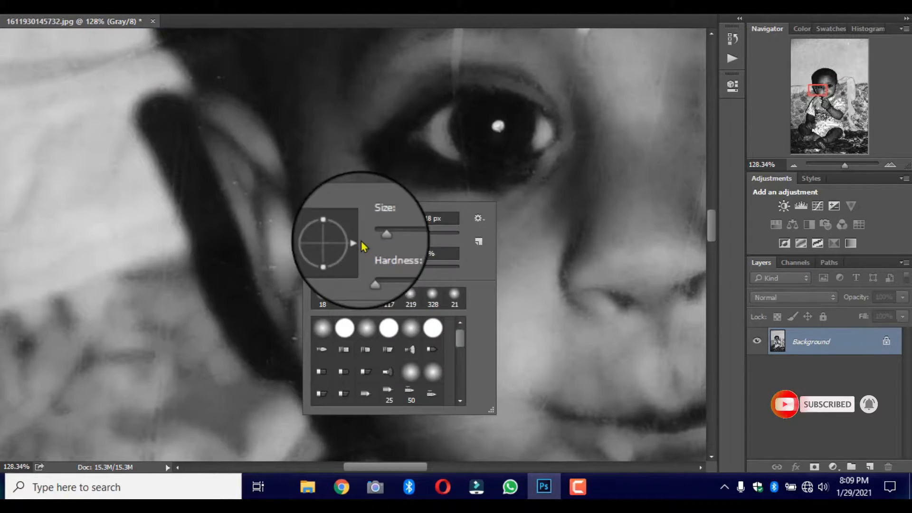
key("Return")
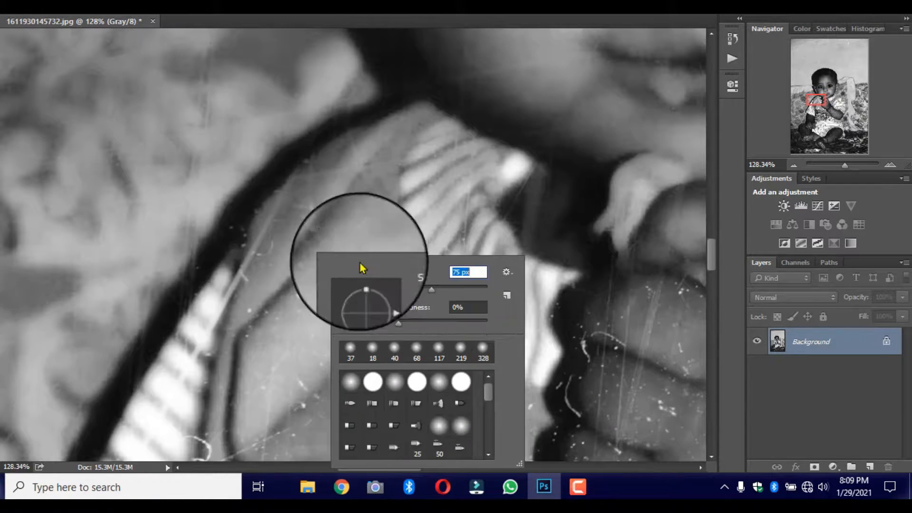
Set the brush size to 75 px and clean the scratches from the striped collar and the plain chest of the shirt
key("Return")
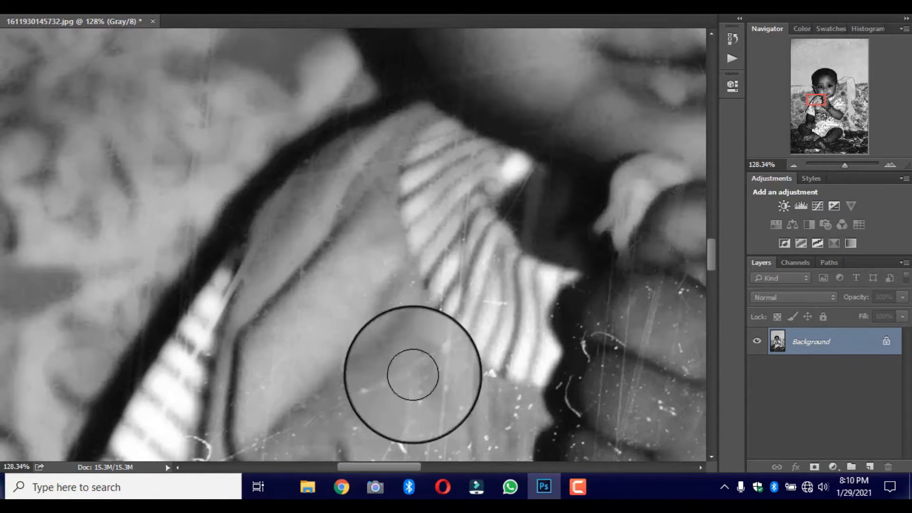
left_click_drag(407, 372, 375, 278)
scroll(376, 278, "down", 3)
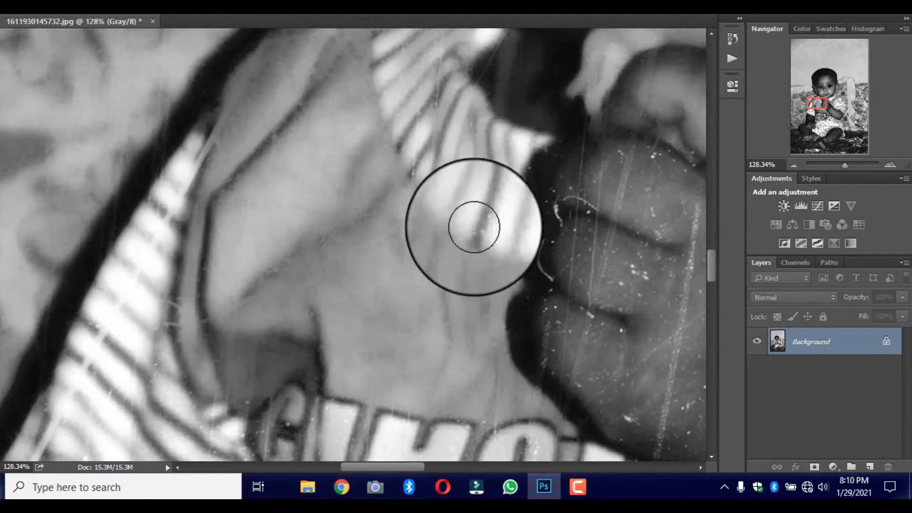
scroll(474, 227, "down", 3)
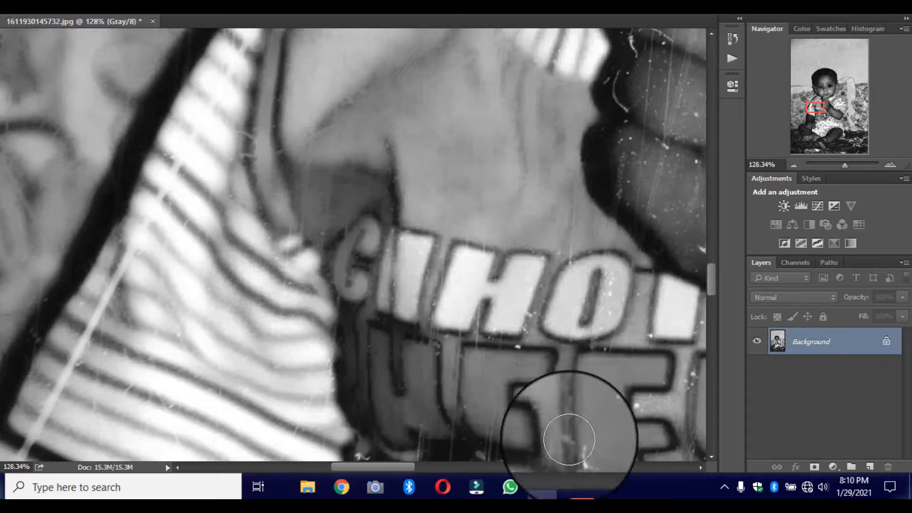
Resize the brush and clean the scratches from the lettering and cartoon print on the shirt
left_click_drag(569, 440, 405, 293)
right_click(438, 130)
left_click_drag(449, 155, 447, 155)
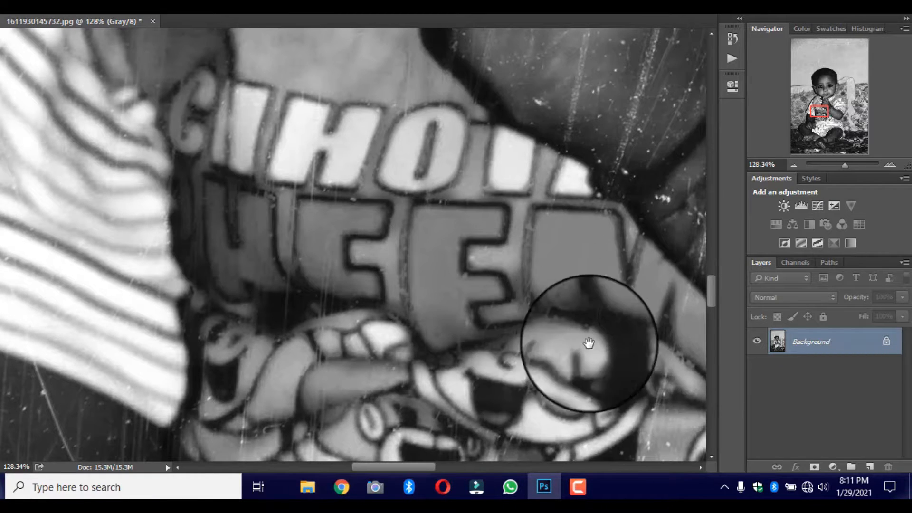
left_click_drag(589, 343, 551, 162)
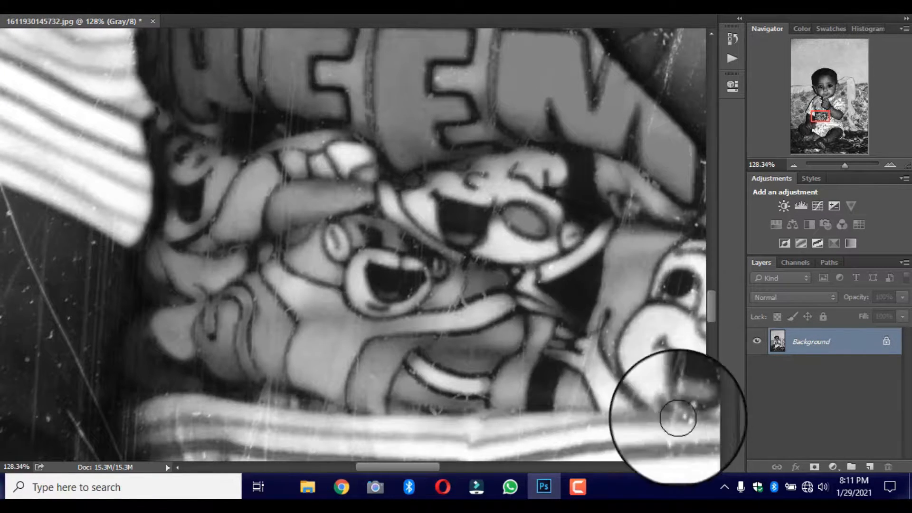
Enlarge the brush and remove the scratches from the lowered arm below the striped sleeve and from its hand
left_click_drag(396, 468, 360, 467)
right_click(530, 261)
key("Escape")
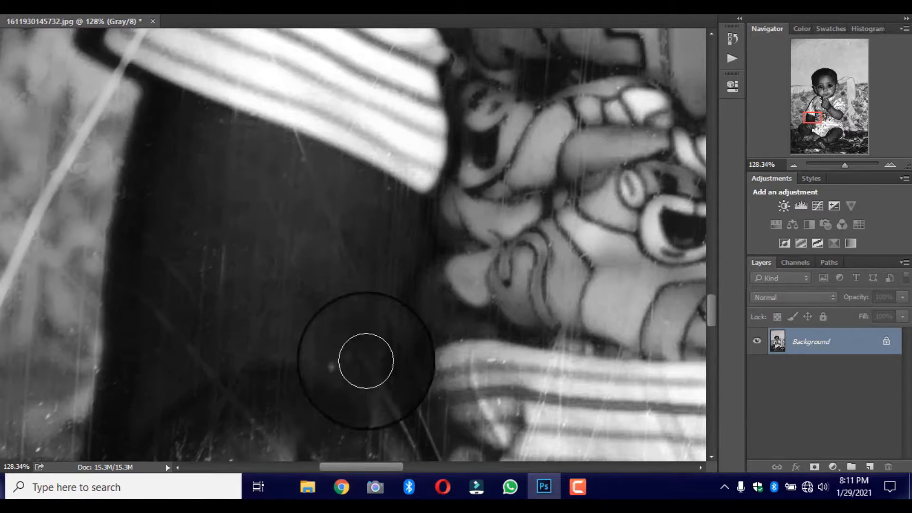
left_click_drag(141, 422, 234, 180)
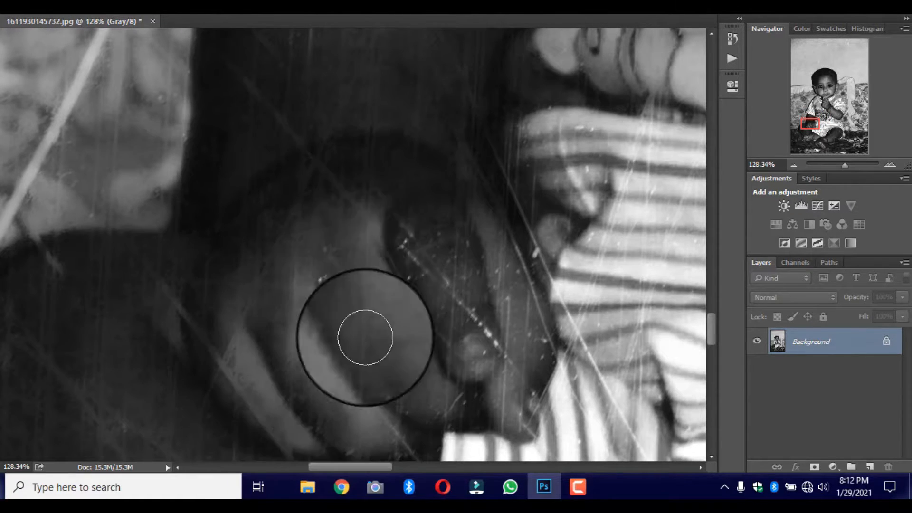
scroll(421, 283, "down", 5)
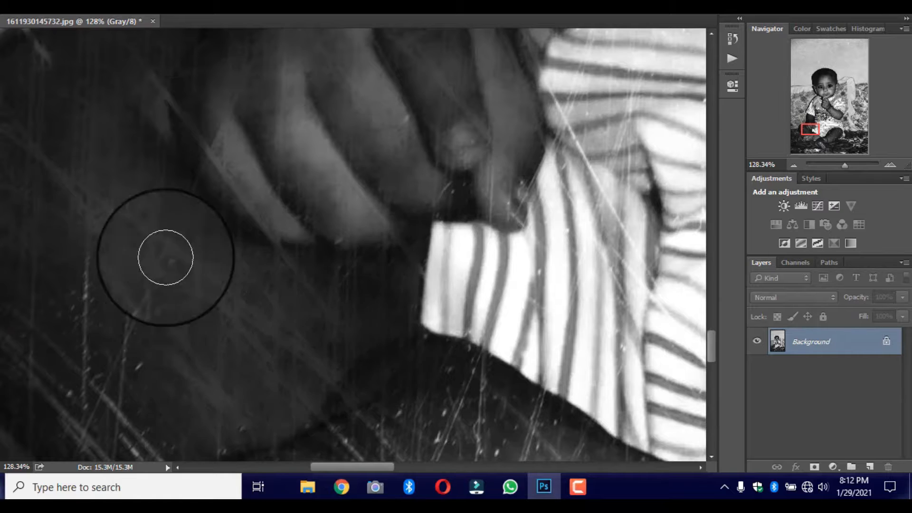
Brush down the scratches over the folded leg, both feet and toes, and the rug around them
scroll(335, 358, "down", 5)
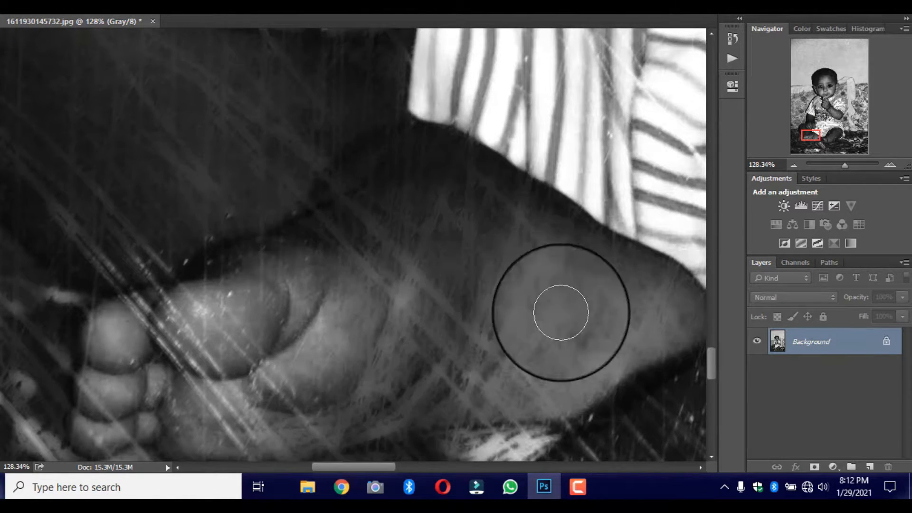
scroll(471, 267, "down", 5)
scroll(483, 251, "right", 3)
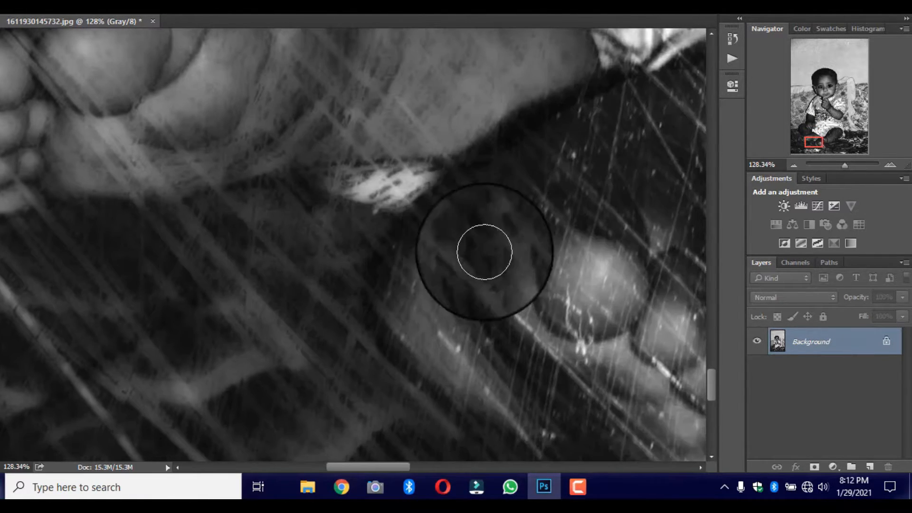
scroll(617, 412, "right", 3)
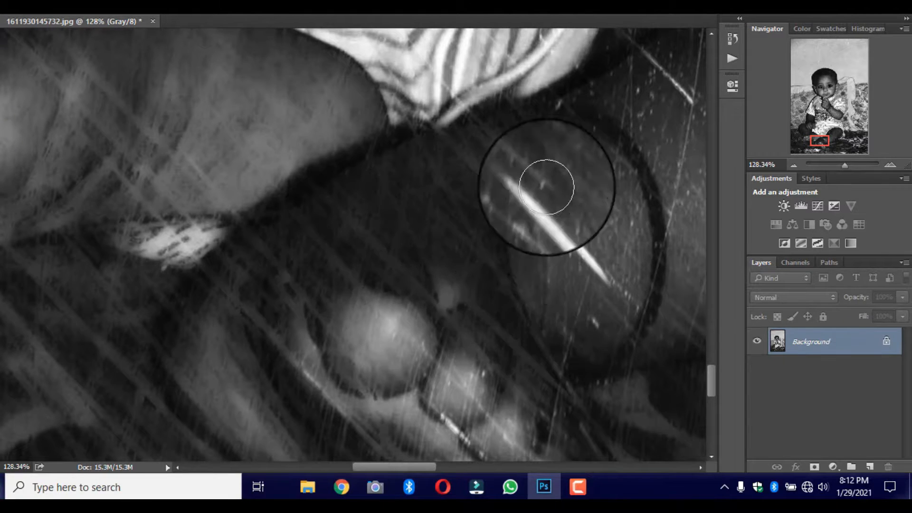
scroll(418, 271, "down", 4)
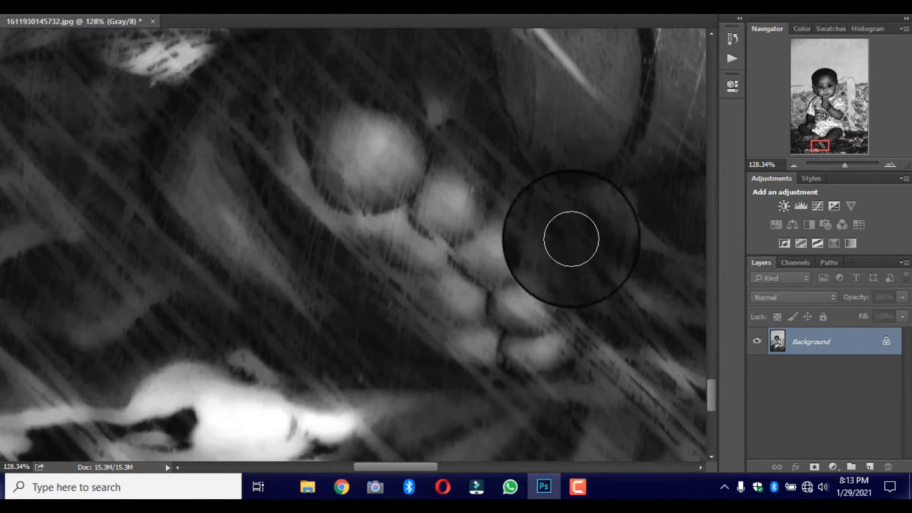
Brush down the scratches along the other bent leg, from the ankle up over the thigh to the hem of the shorts
scroll(570, 240, "up", 4)
scroll(308, 308, "right", 5)
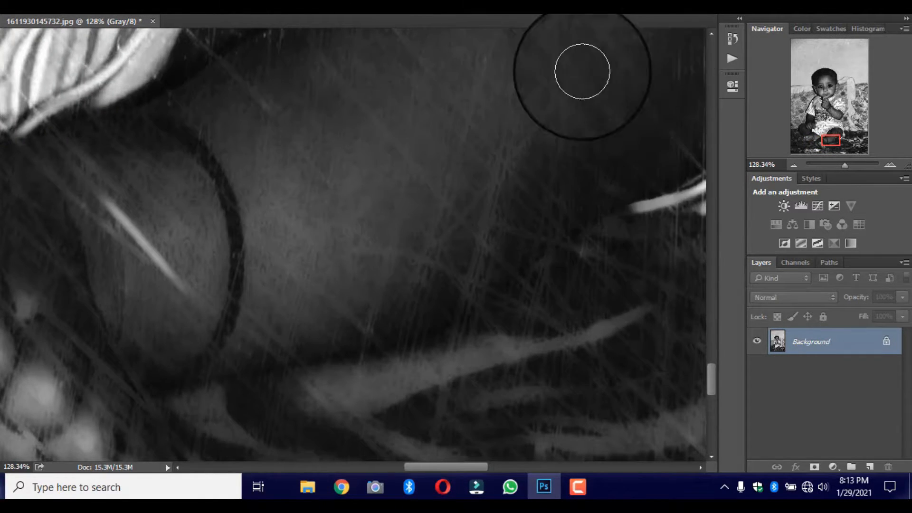
scroll(582, 71, "up", 3)
scroll(582, 71, "right", 3)
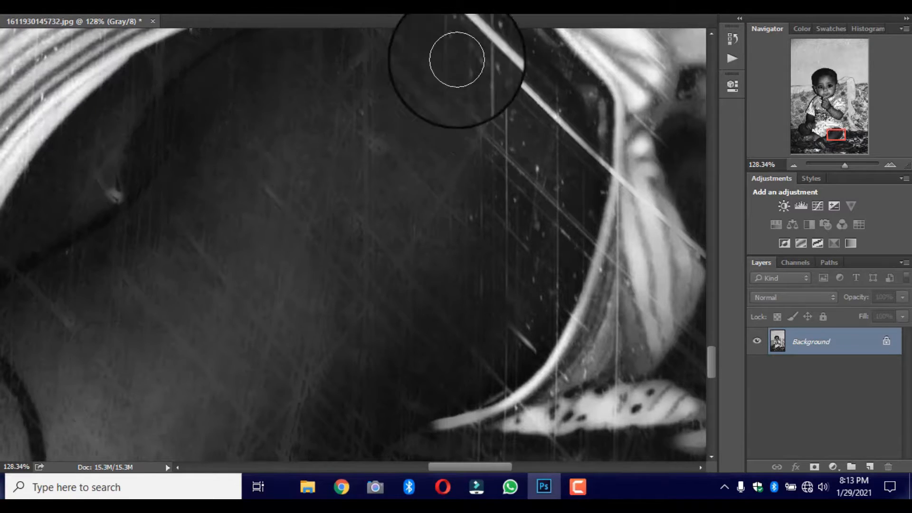
scroll(554, 316, "up", 5)
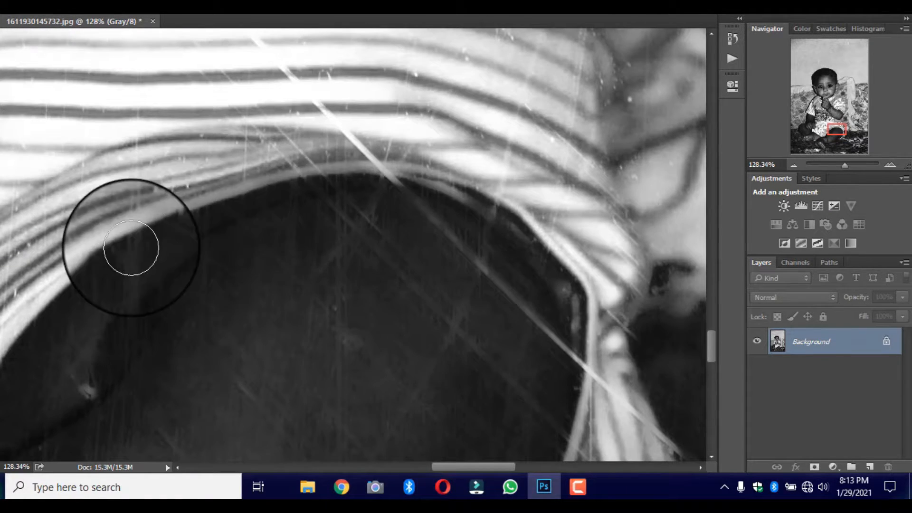
Set the brush size to 54 px and clean the scratches along the thigh edge, the striped shorts and their waistband
right_click(323, 228)
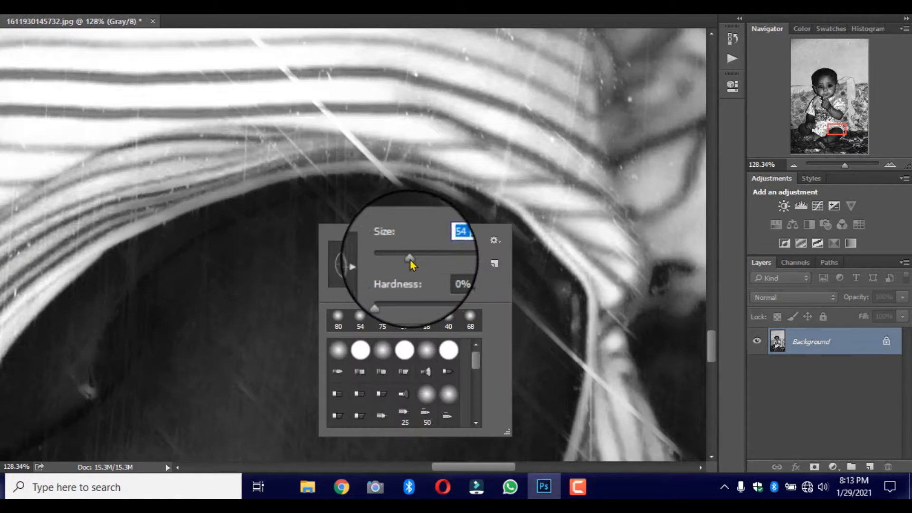
key("Return")
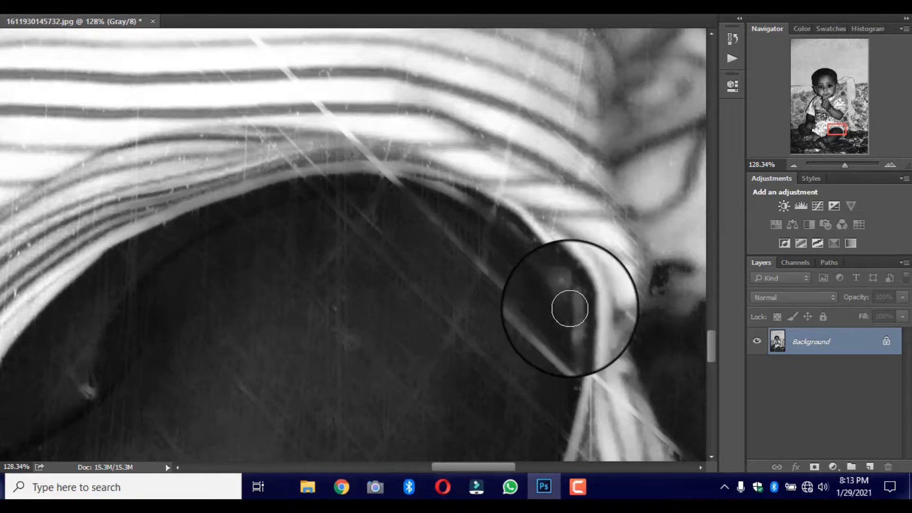
scroll(570, 308, "right", 5)
scroll(366, 257, "up", 5)
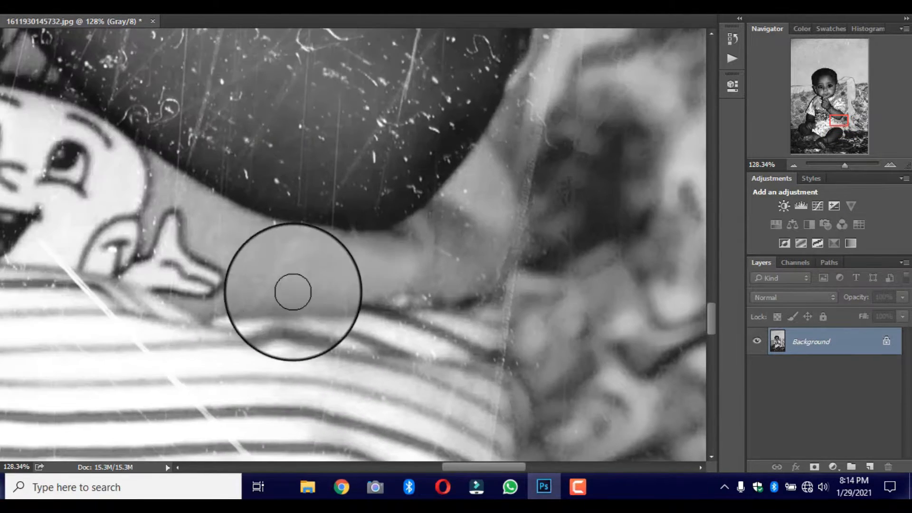
Enlarge the brush and clean the dust and scratches from the elbow and forearm of the raised arm
scroll(551, 204, "up", 4)
scroll(551, 204, "left", 3)
right_click(552, 204)
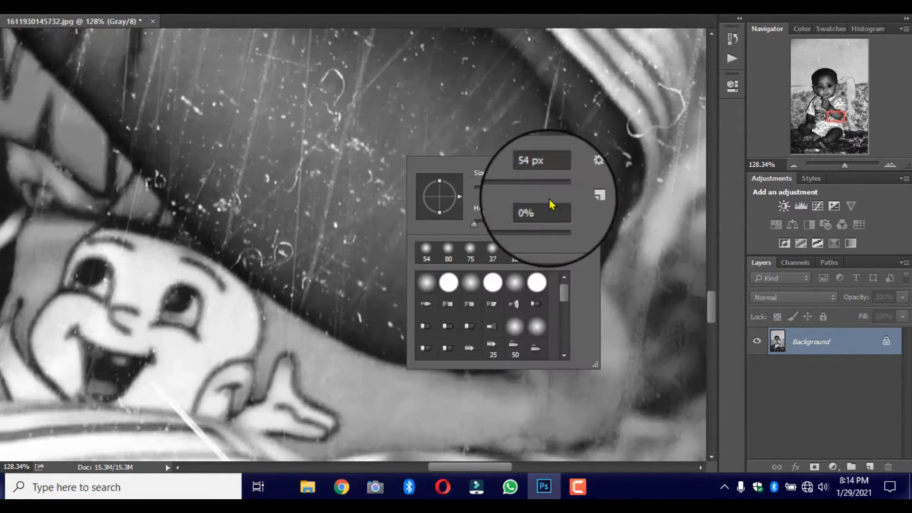
mouse_move(375, 196)
left_mouse_down()
mouse_move(423, 320)
mouse_move(489, 144)
mouse_move(157, 128)
mouse_move(337, 104)
left_mouse_up()
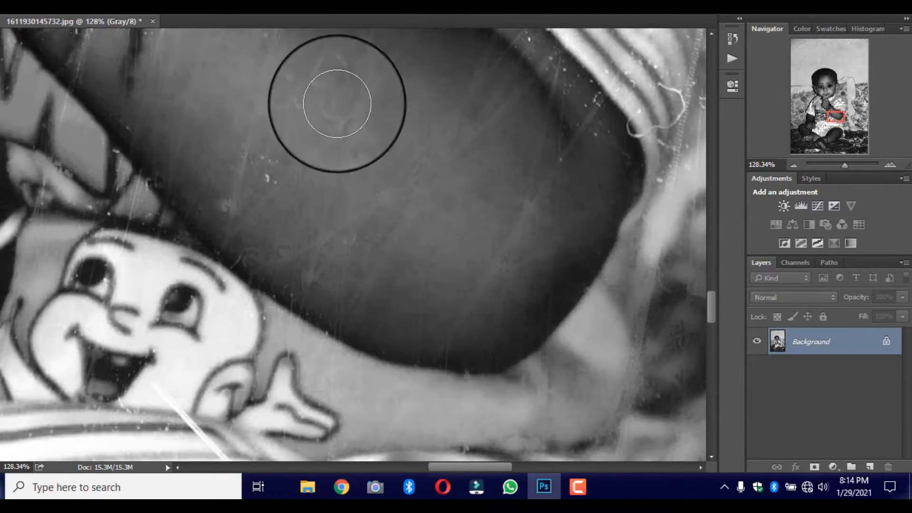
scroll(428, 238, "up", 4)
scroll(427, 238, "right", 1)
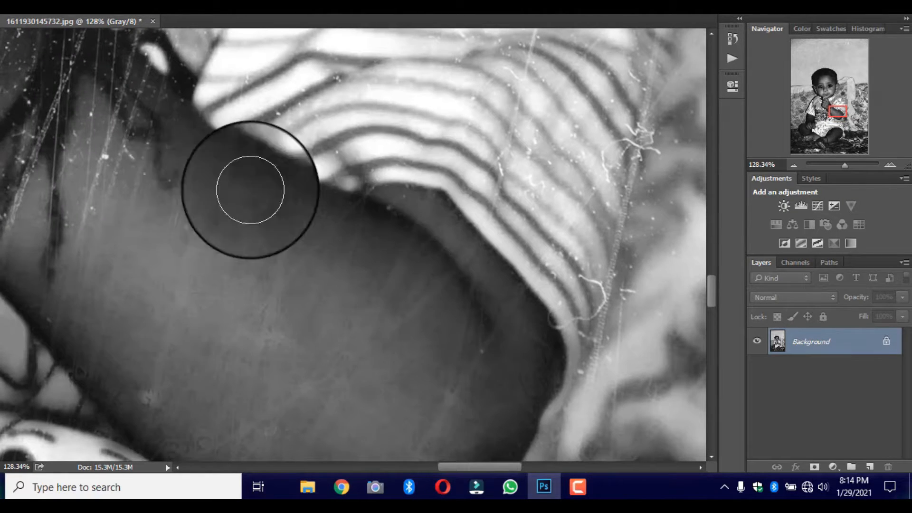
Brush away the scratches from the wrist and fist of the raised hand and the shirt around them
scroll(163, 265, "up", 2)
scroll(163, 265, "left", 3)
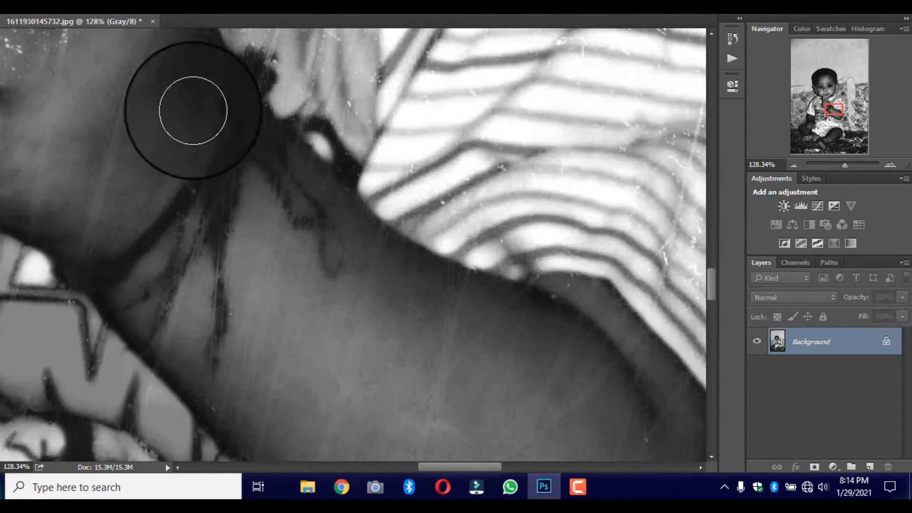
scroll(193, 110, "up", 3)
scroll(193, 110, "left", 2)
mouse_move(336, 285)
left_mouse_down()
mouse_move(230, 271)
mouse_move(261, 417)
left_mouse_up()
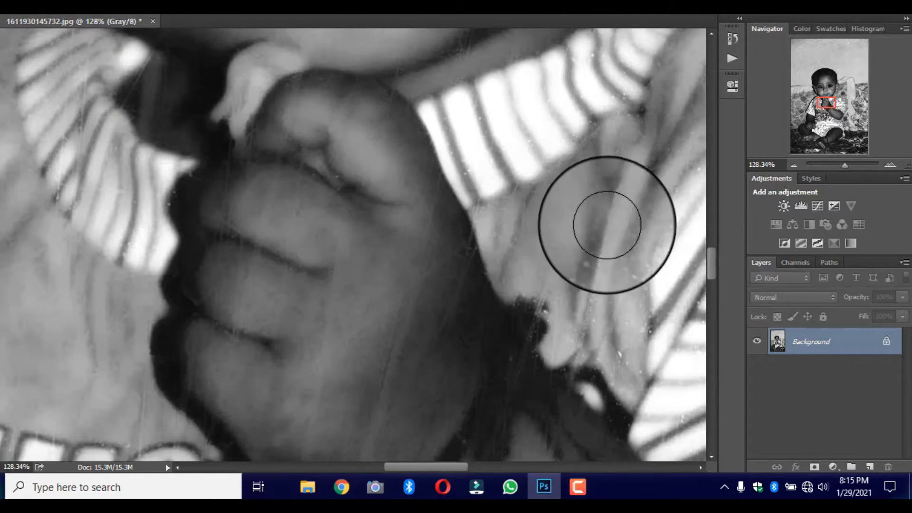
Clean the dust and fine scratches from the striped sleeve and shoulder above the raised arm
scroll(607, 225, "down", 3)
scroll(407, 179, "right", 2)
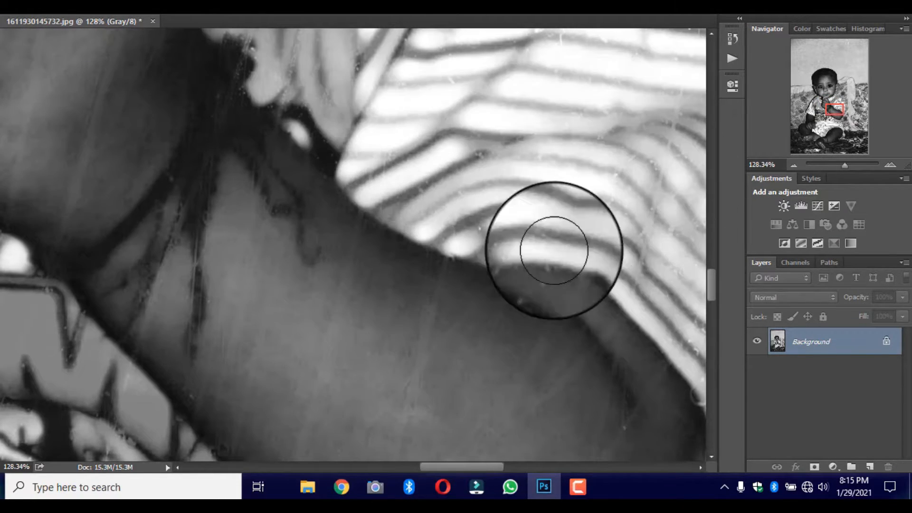
scroll(554, 250, "up", 3)
scroll(615, 322, "right", 3)
scroll(432, 152, "up", 3)
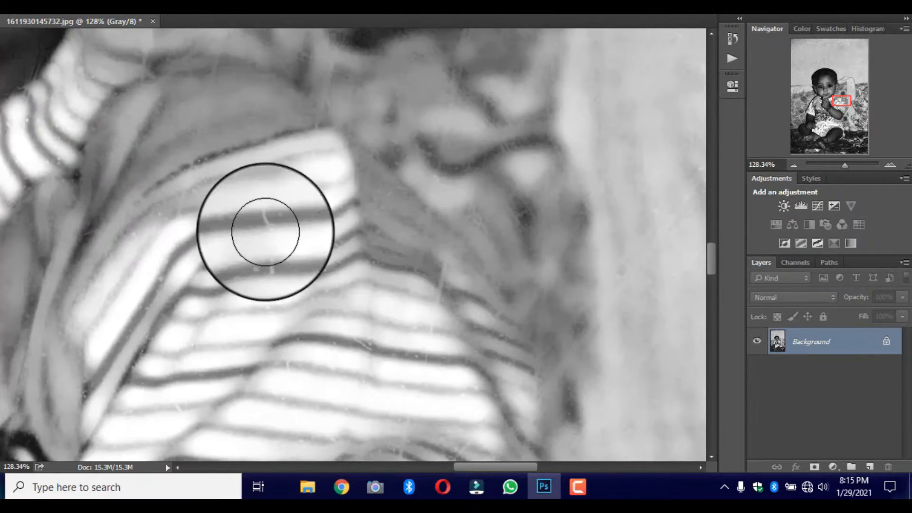
Switch to the Spot Healing Brush and remove the white spot between the eyebrows and the scratches across the cheek and temple
scroll(265, 232, "up", 3)
scroll(328, 146, "left", 2)
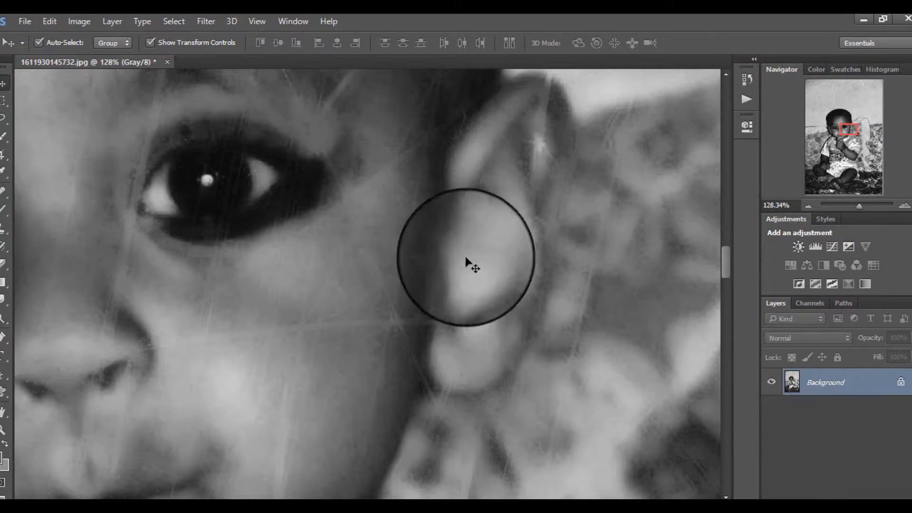
key("j")
scroll(433, 279, "down", 5)
scroll(223, 211, "up", 4)
right_click(3, 191)
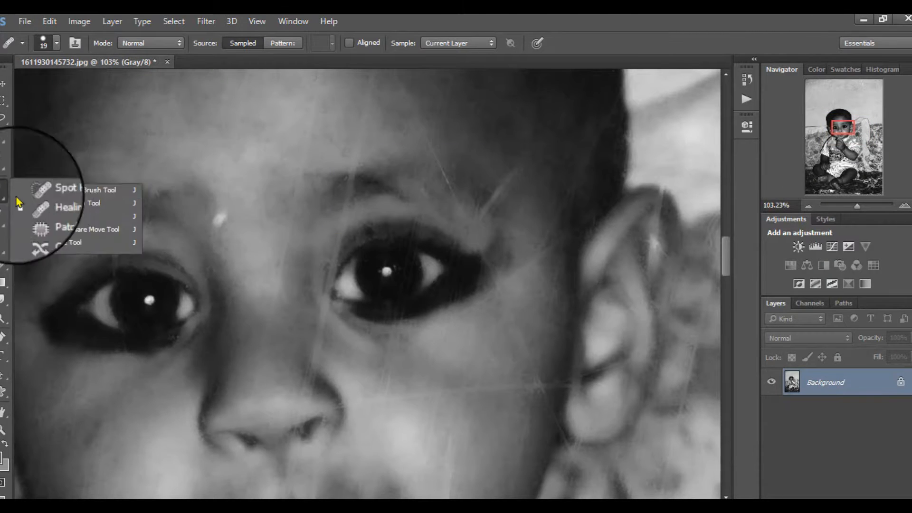
left_click(57, 185)
left_click_drag(216, 227, 230, 210)
left_click_drag(117, 209, 119, 281)
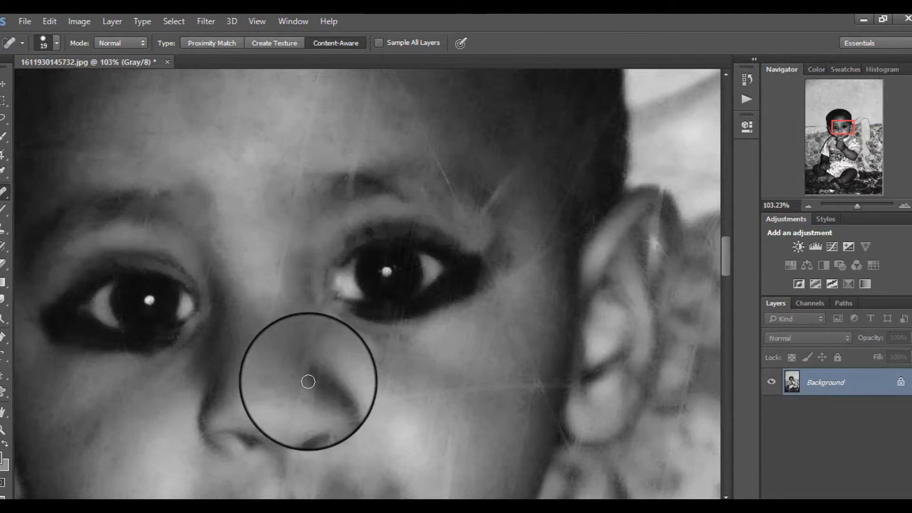
left_click_drag(529, 404, 518, 338)
left_click_drag(492, 288, 563, 237)
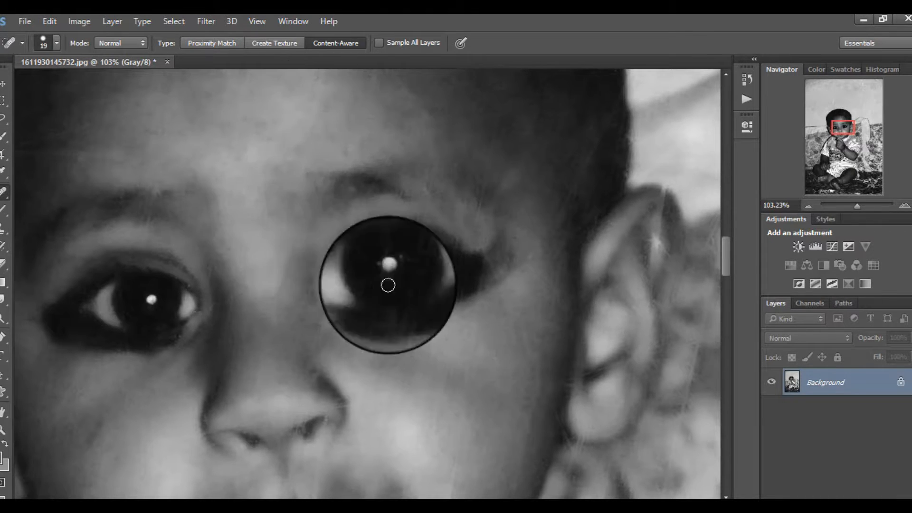
Set the healing brush to 66 px and remove the long scratches and specks from the wall above the head
scroll(387, 285, "down", 9)
scroll(390, 166, "up", 7)
left_click_drag(546, 86, 452, 397)
right_click(455, 211)
left_click(516, 241)
left_click_drag(608, 311, 553, 83)
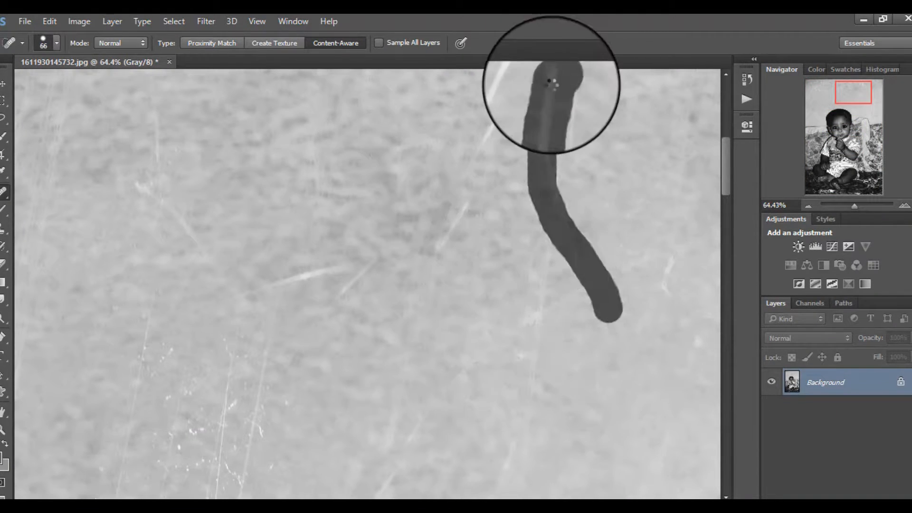
left_click_drag(463, 193, 520, 79)
left_click_drag(342, 270, 294, 286)
left_click_drag(233, 297, 145, 183)
mouse_move(225, 409)
left_mouse_down()
mouse_move(240, 421)
mouse_move(209, 471)
left_mouse_up()
Heal the remaining scratches on the right-hand part of the wall, working down toward the child's head
scroll(371, 266, "right", 5)
left_click_drag(420, 249, 441, 313)
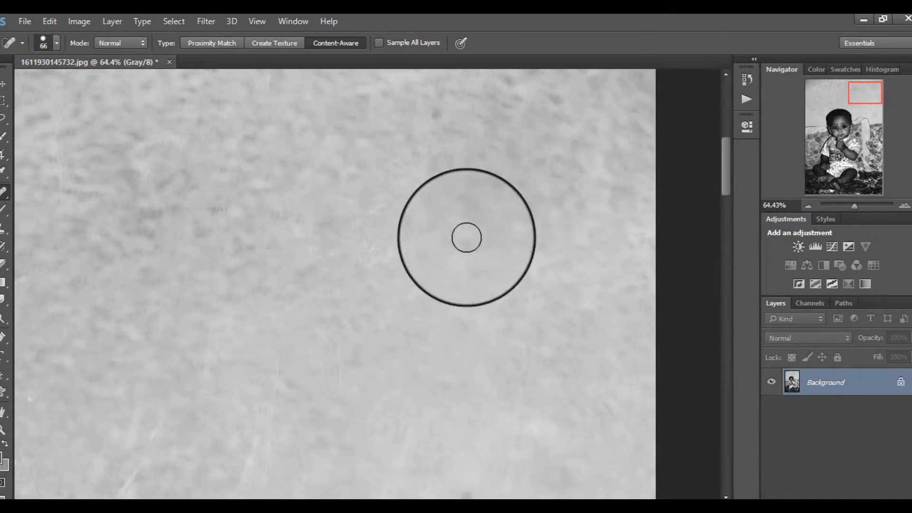
scroll(467, 238, "down", 3)
left_click_drag(338, 280, 326, 309)
scroll(214, 220, "down", 5)
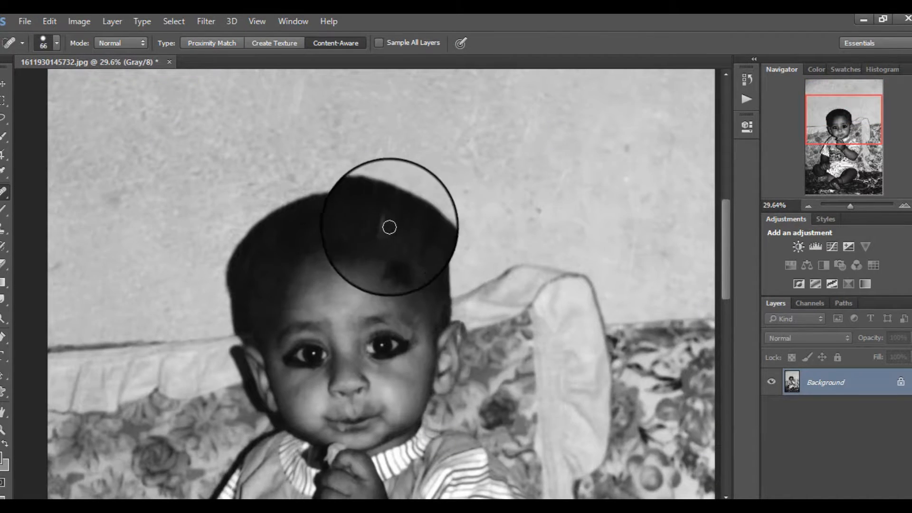
Set the healing brush to 24 px and retouch the small marks around the mouth, cheeks and eyes
scroll(391, 403, "up", 5)
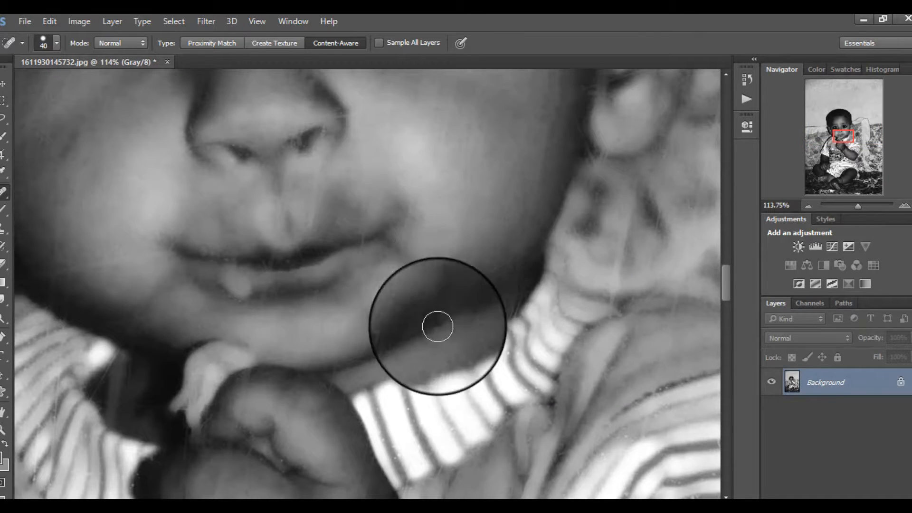
right_click(162, 278)
left_click(168, 302)
left_click(66, 217)
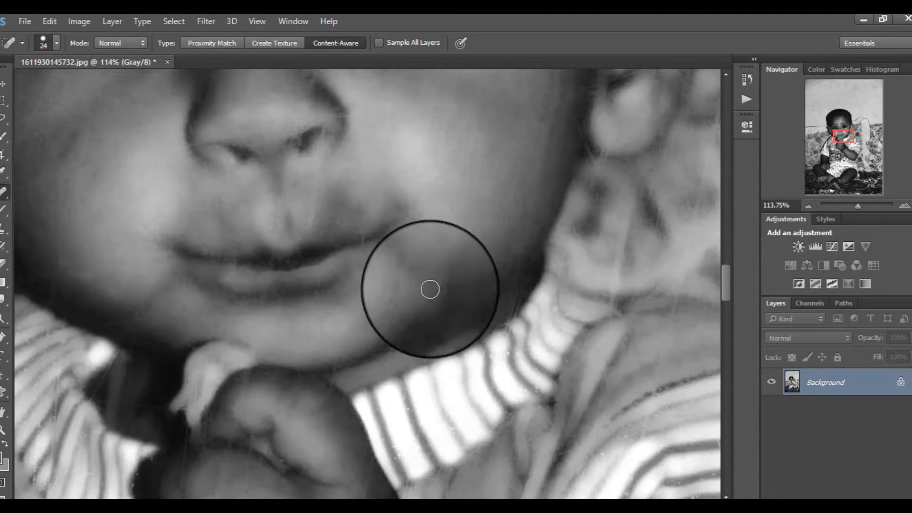
scroll(396, 207, "down", 3)
left_click_drag(266, 81, 363, 258)
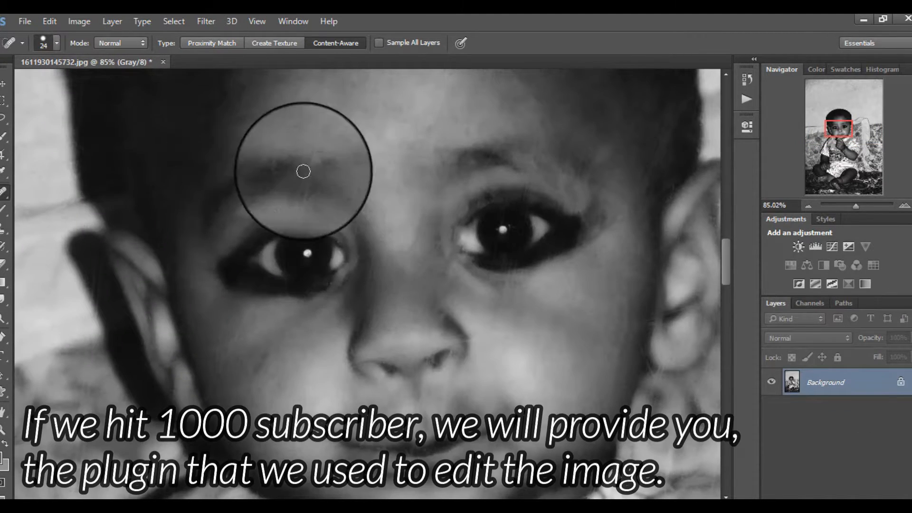
Resize the healing brush to 31 px and remove the blemishes from the raised forearm
right_click(499, 289)
left_click(525, 322)
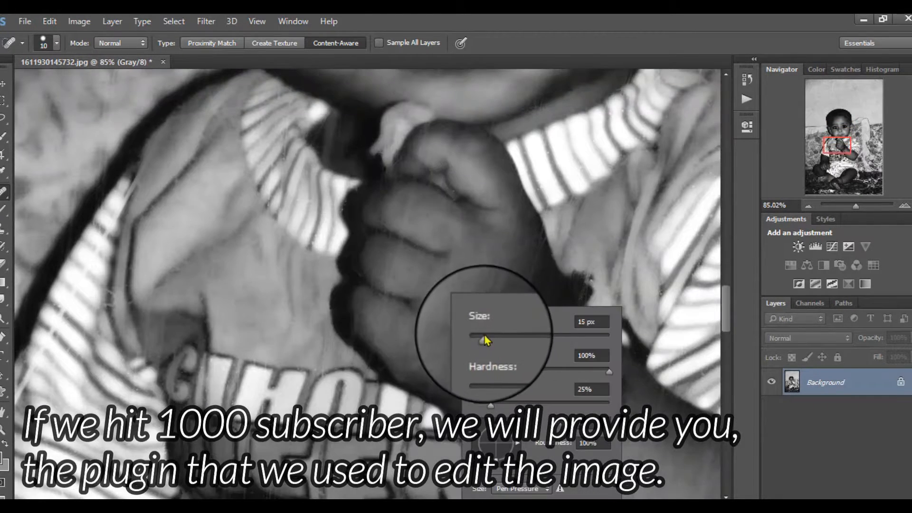
mouse_move(472, 343)
left_mouse_down()
mouse_move(495, 323)
mouse_move(466, 393)
left_mouse_up()
key("Return")
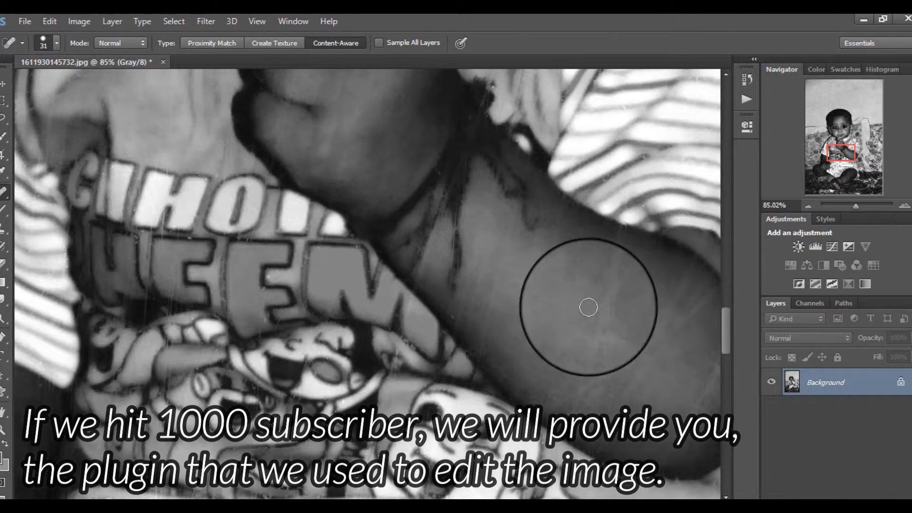
left_click(573, 399)
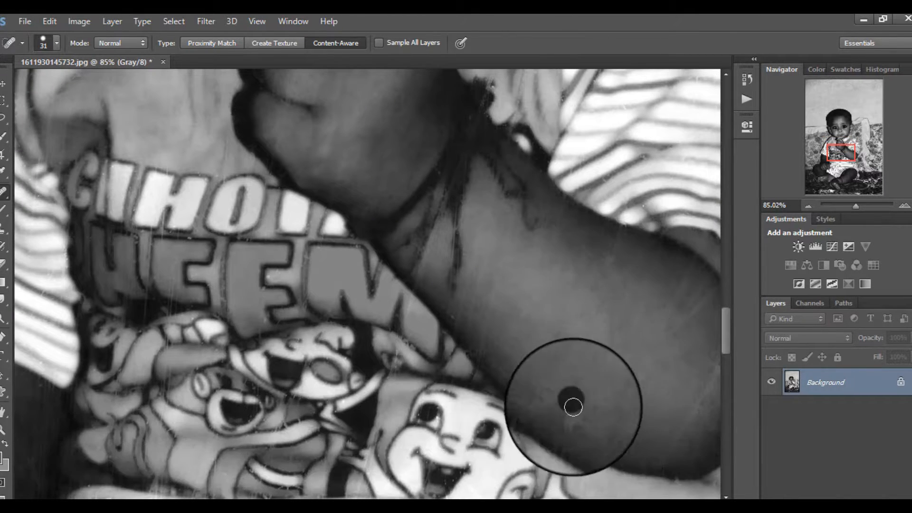
mouse_move(713, 289)
left_mouse_down()
mouse_move(666, 341)
mouse_move(466, 242)
left_mouse_up()
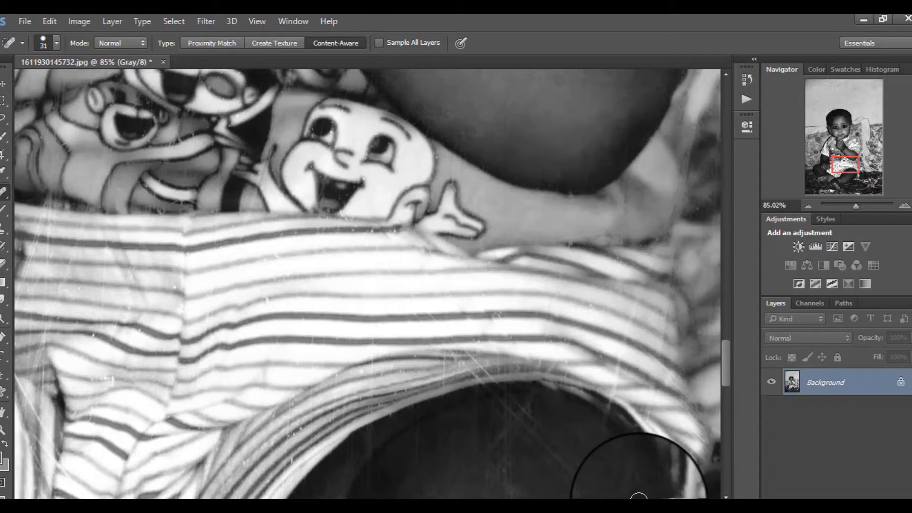
Heal the diagonal scratches on the thigh and shorts hem and the bright scratch on the ankle
left_click_drag(639, 496, 636, 265)
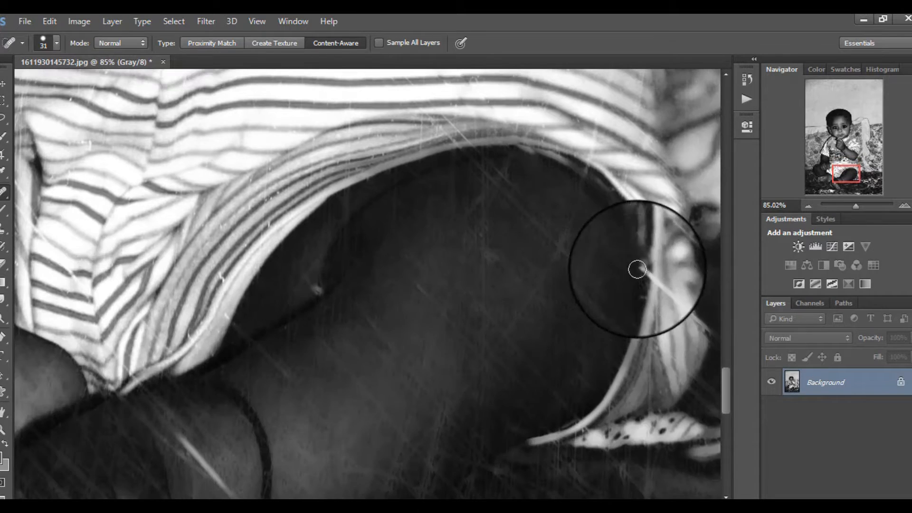
left_click_drag(622, 301, 561, 251)
left_click_drag(618, 271, 591, 369)
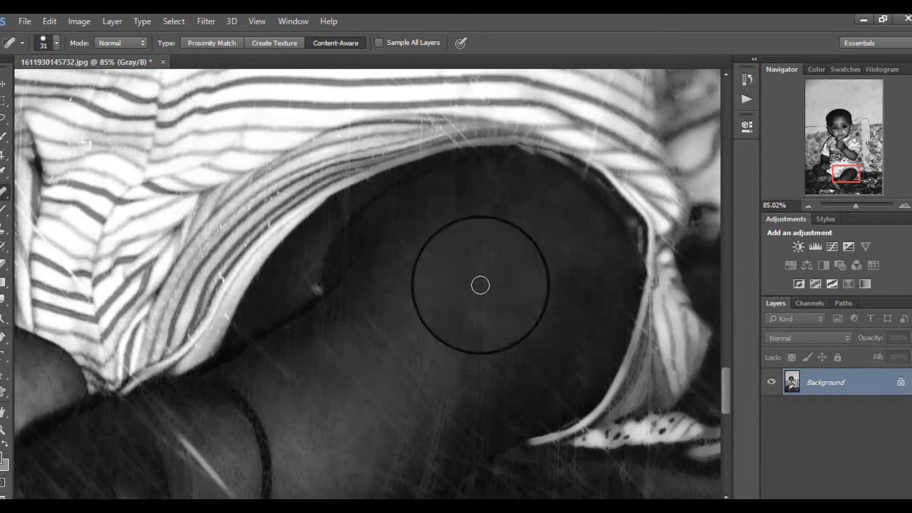
left_click_drag(297, 390, 245, 331)
left_click_drag(255, 309, 209, 246)
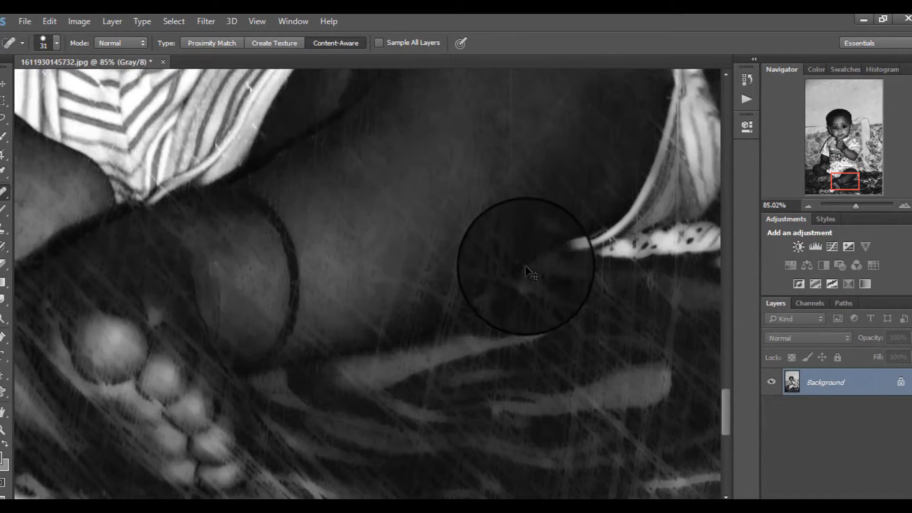
Set the healing brush to 61 px and remove the long diagonal scratch crossing the rug, knee and floral backdrop
scroll(417, 254, "down", 5)
right_click(526, 384)
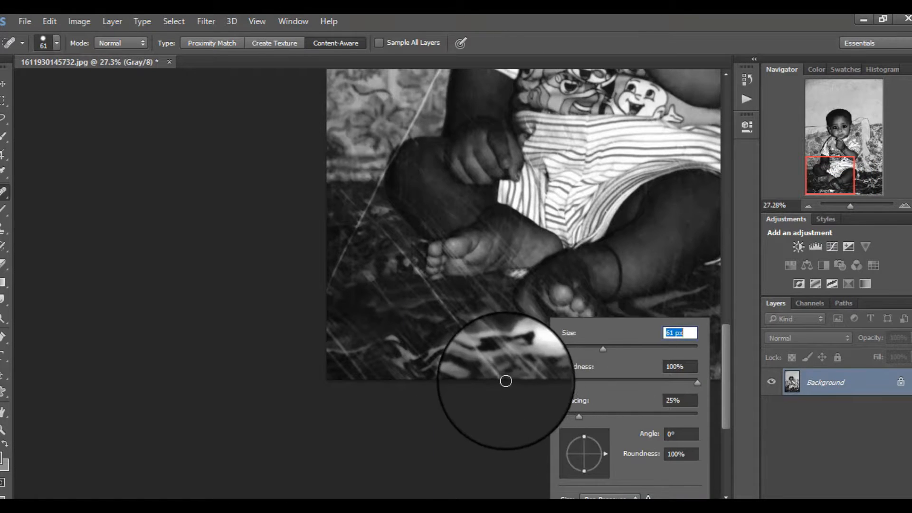
key("Return")
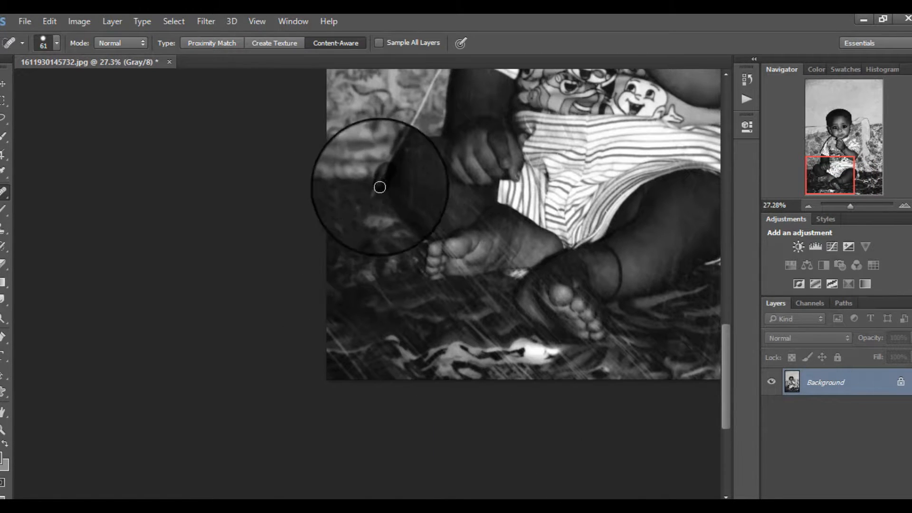
left_click(378, 186, "alt")
left_click(503, 225)
Set the healing brush to 30 px for the edge of the striped sleeve beside the lowered arm
scroll(445, 236, "up", 3)
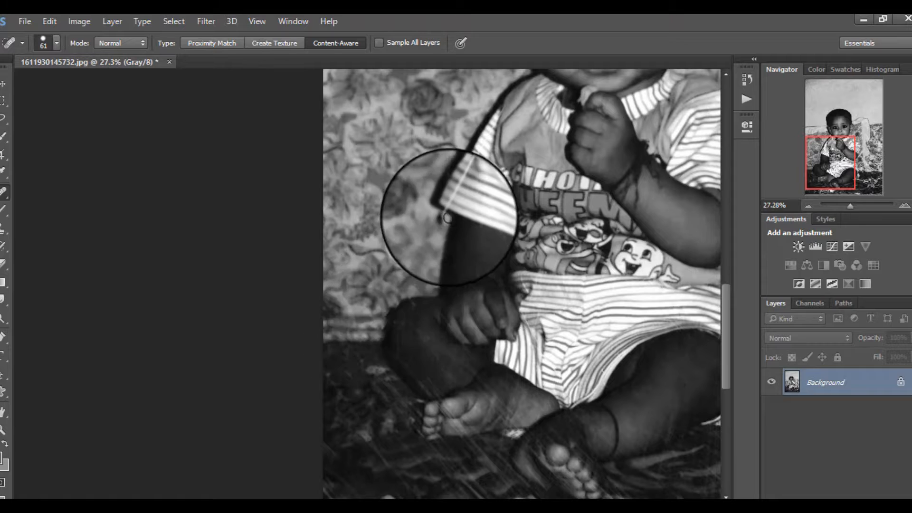
right_click(470, 211)
key("Return")
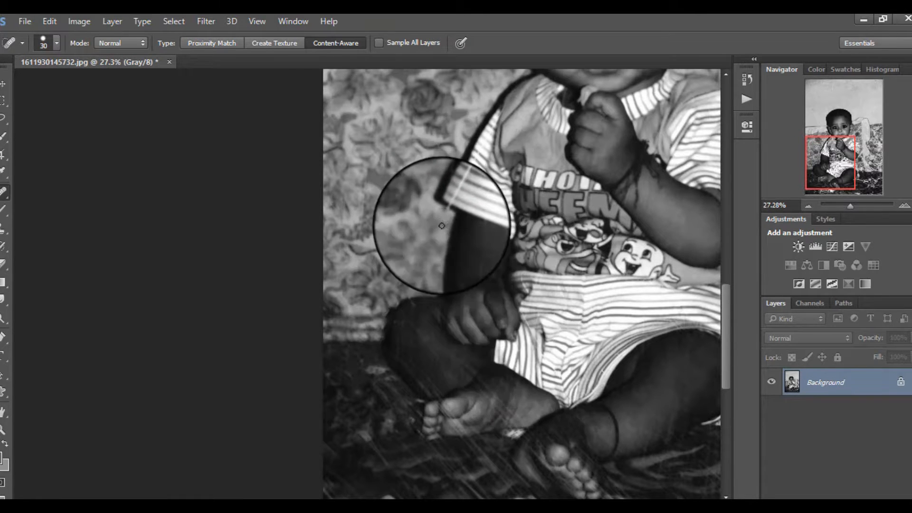
Set the healing brush to 37 px and heal the scratches on the bent knee and the rug beside it
scroll(478, 288, "up", 5)
right_click(452, 158)
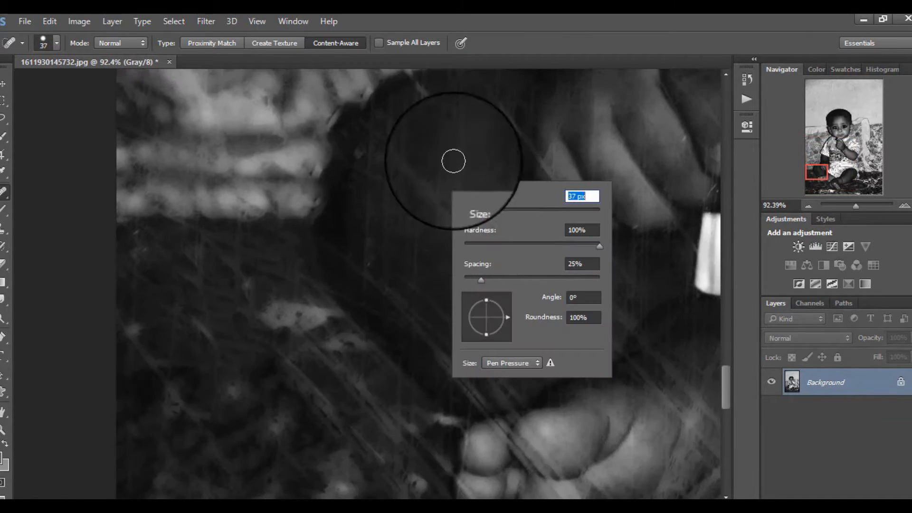
key("Return")
left_click_drag(537, 356, 532, 361)
left_click_drag(440, 482, 381, 400)
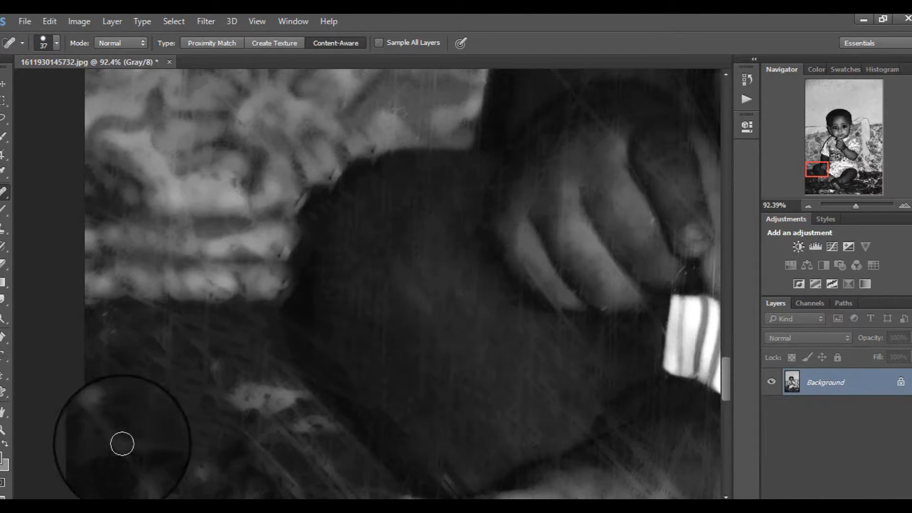
scroll(527, 277, "up", 5)
left_click_drag(420, 272, 418, 269)
Heal the diagonal scratch across the floral backdrop beside the striped sleeve of the lowered arm
scroll(416, 336, "up", 5)
scroll(245, 320, "left", 3)
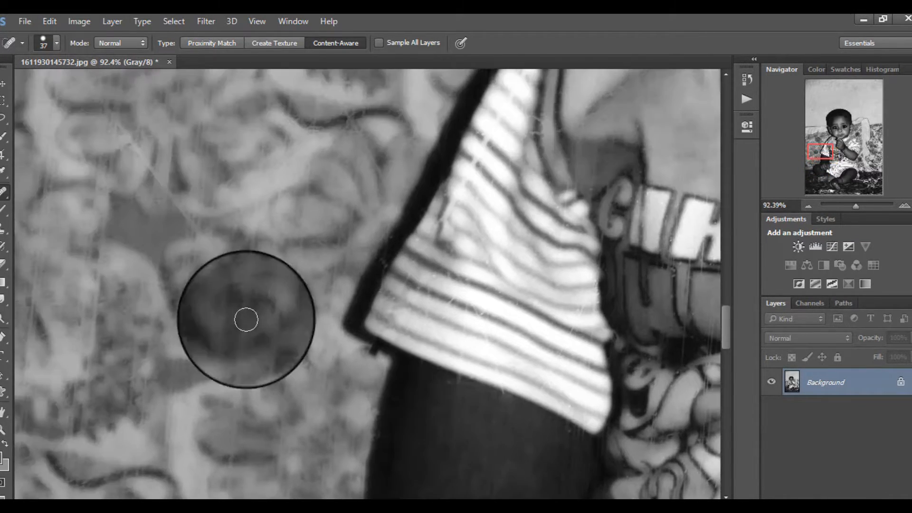
left_click_drag(241, 283, 100, 109)
scroll(430, 323, "down", 5)
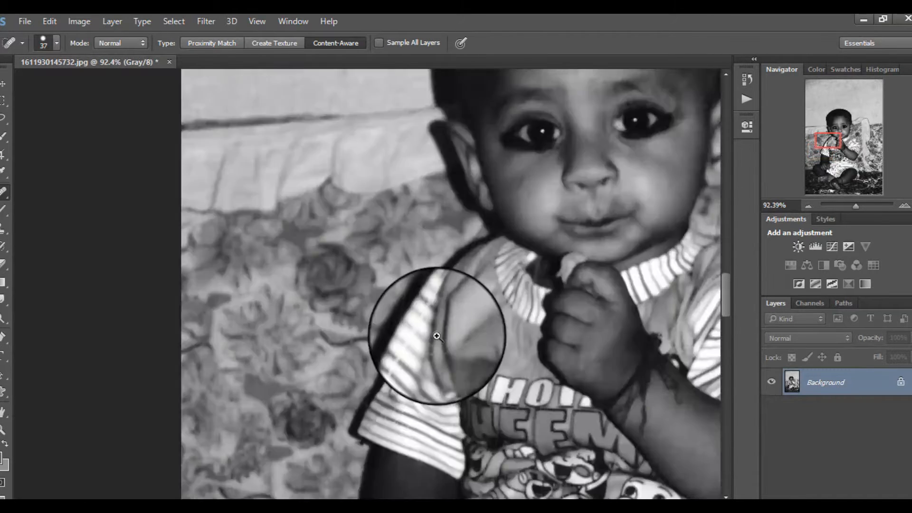
Heal the remaining fine scratches around the shoulder and striped sleeve of the lowered arm
scroll(428, 296, "up", 6)
left_click_drag(442, 279, 394, 141)
mouse_move(505, 328)
left_mouse_down()
mouse_move(607, 407)
mouse_move(551, 395)
left_mouse_up()
left_click_drag(294, 180, 259, 171)
Set the healing brush to 54 px for the rug along the photo's lower edge and bring the whole child into view
scroll(577, 230, "down", 6)
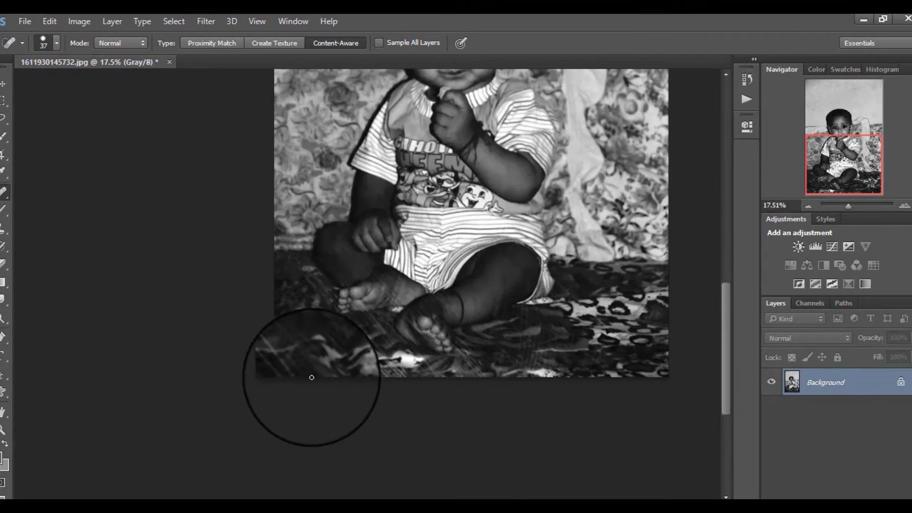
right_click(305, 376)
type("54")
key("Return")
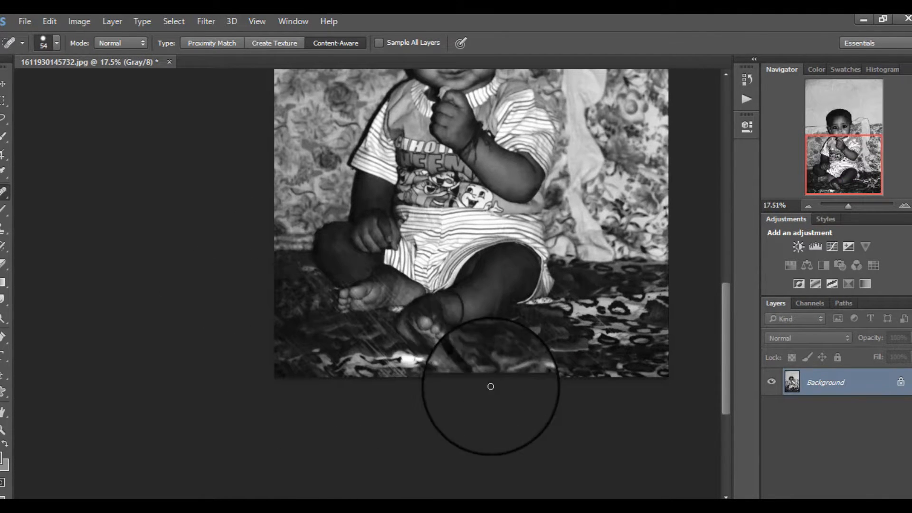
left_click(852, 121)
left_click_drag(852, 121, 850, 121)
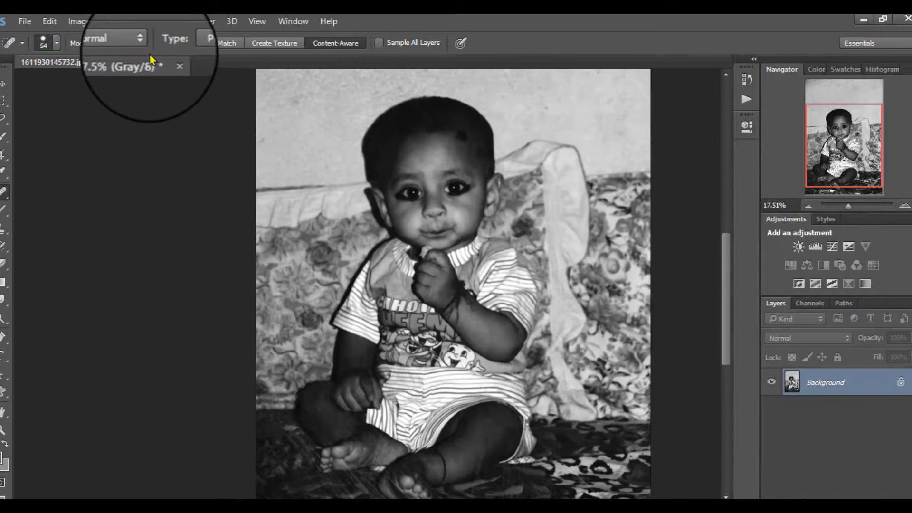
Add a Curves adjustment layer, apply its Auto correction and check the effect on the photo
left_click(832, 246)
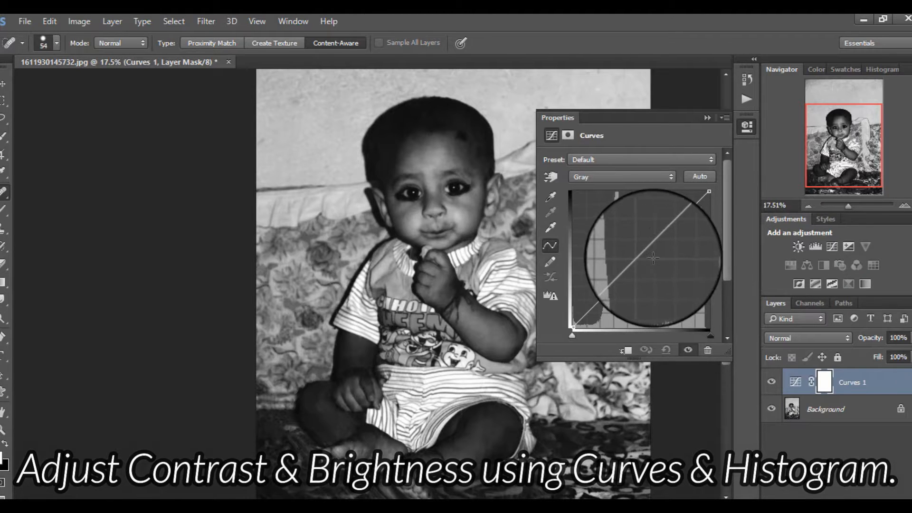
left_click(648, 258)
left_click_drag(649, 258, 649, 260)
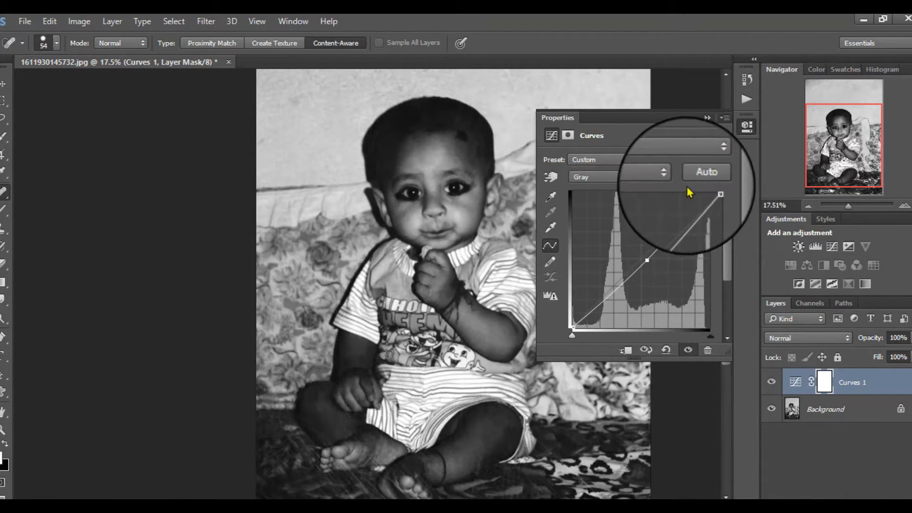
left_click(707, 181)
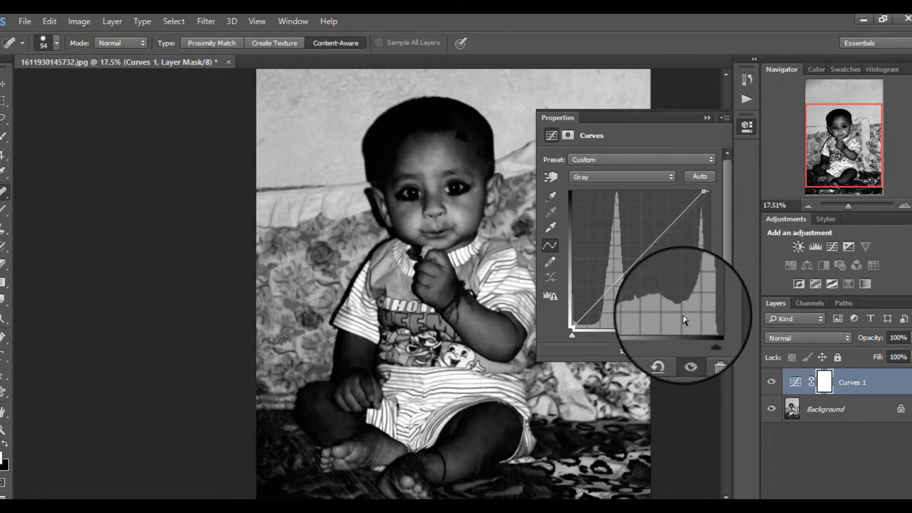
left_click(772, 382)
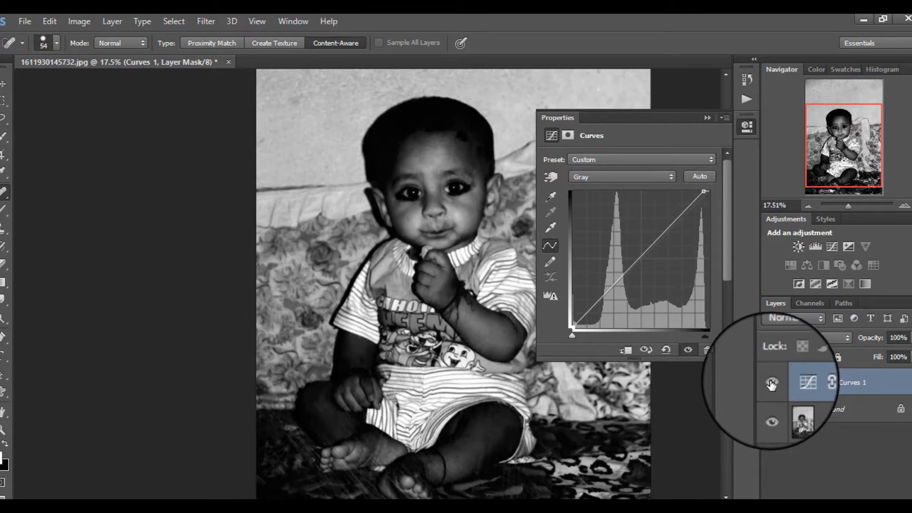
left_click(707, 117)
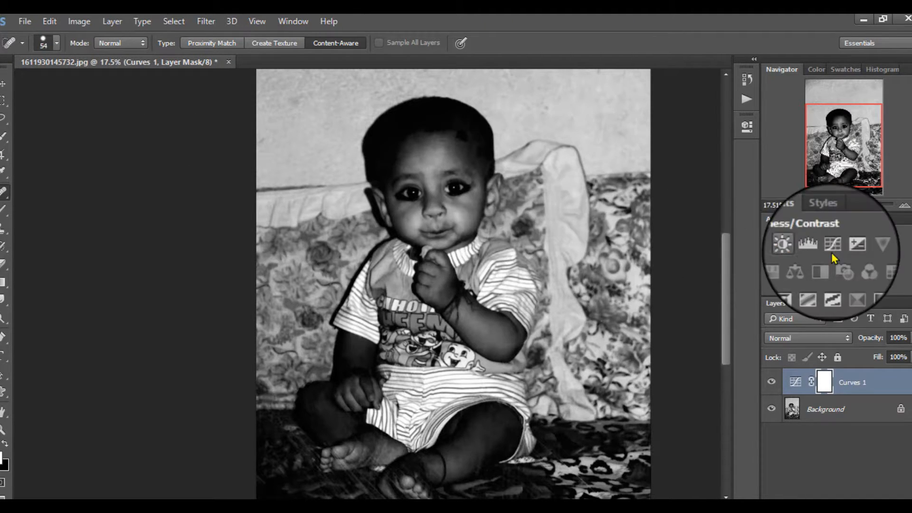
Add a Levels adjustment layer, try a black input level of 6, and apply the Auto correction instead
left_click(816, 247)
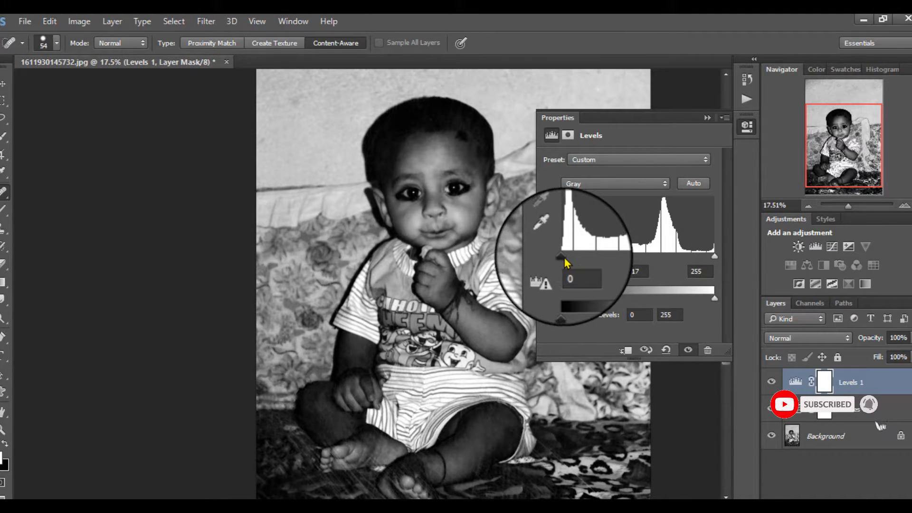
left_click_drag(564, 260, 561, 259)
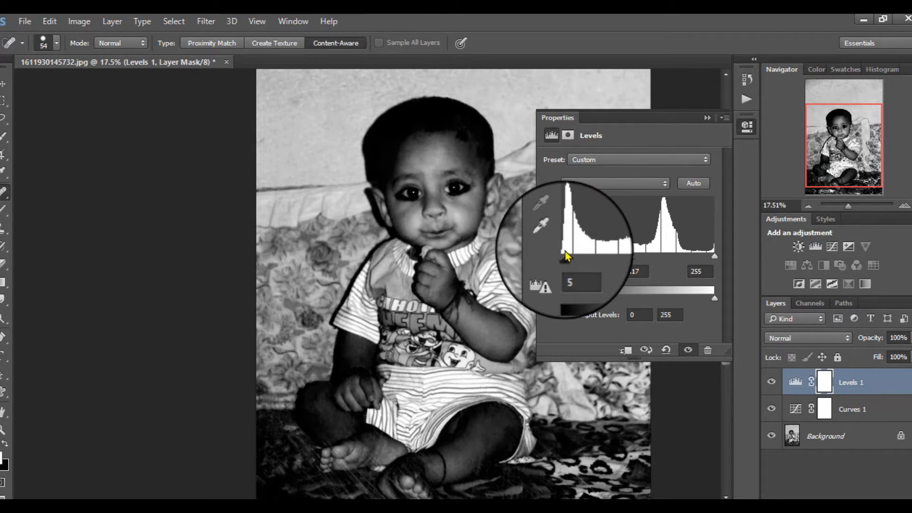
left_click_drag(565, 257, 566, 257)
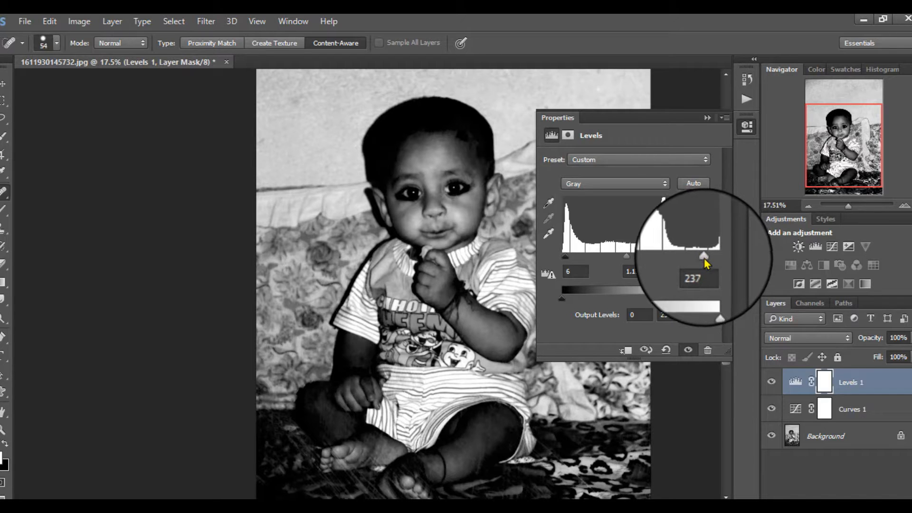
left_click_drag(704, 258, 740, 259)
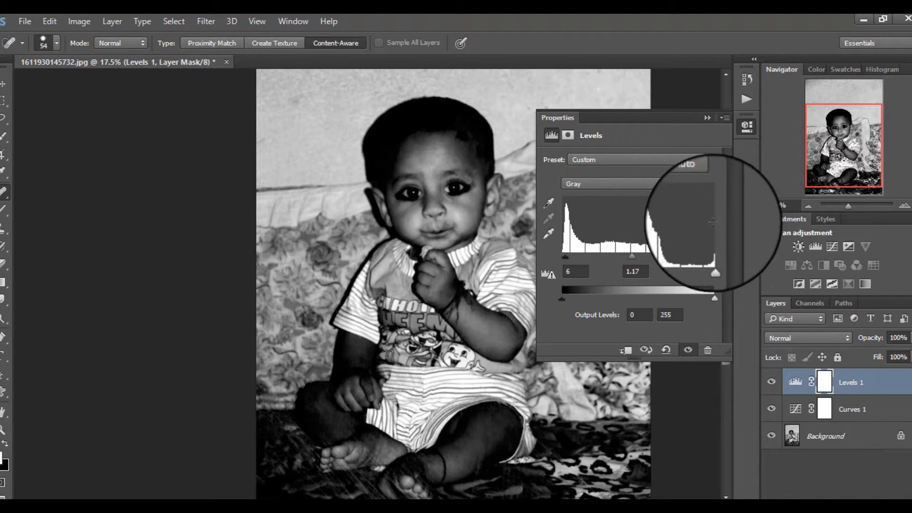
left_click(698, 186)
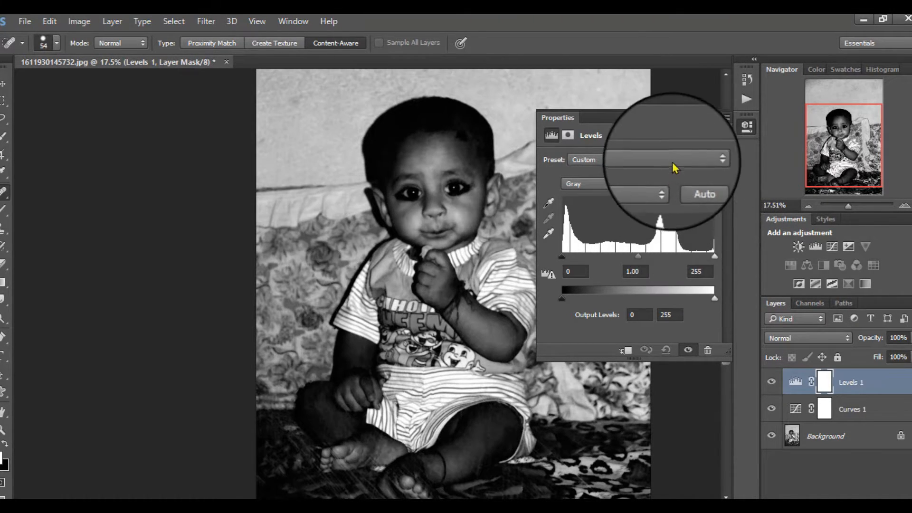
Merge the Levels and Curves adjustment layers into a single layer
left_click(706, 118)
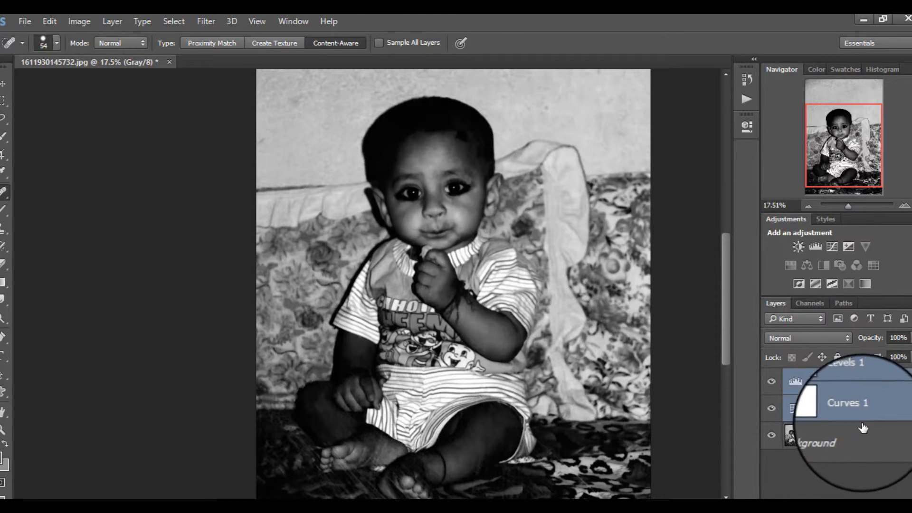
key("ctrl+e")
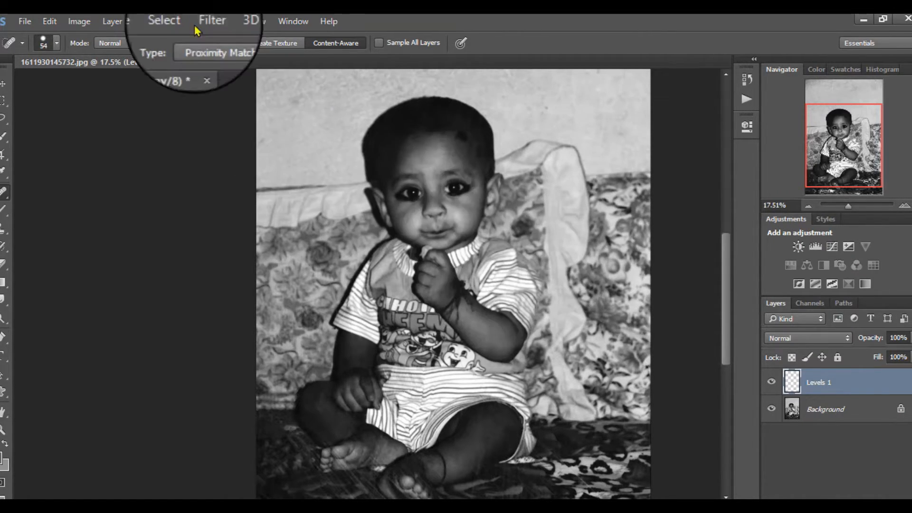
left_click_drag(167, 69, 186, 83)
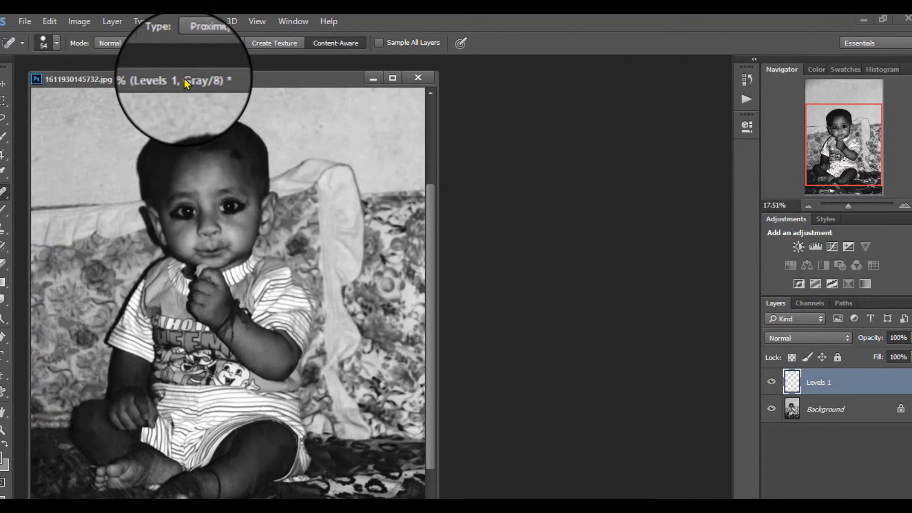
right_click(187, 83)
left_click(238, 89)
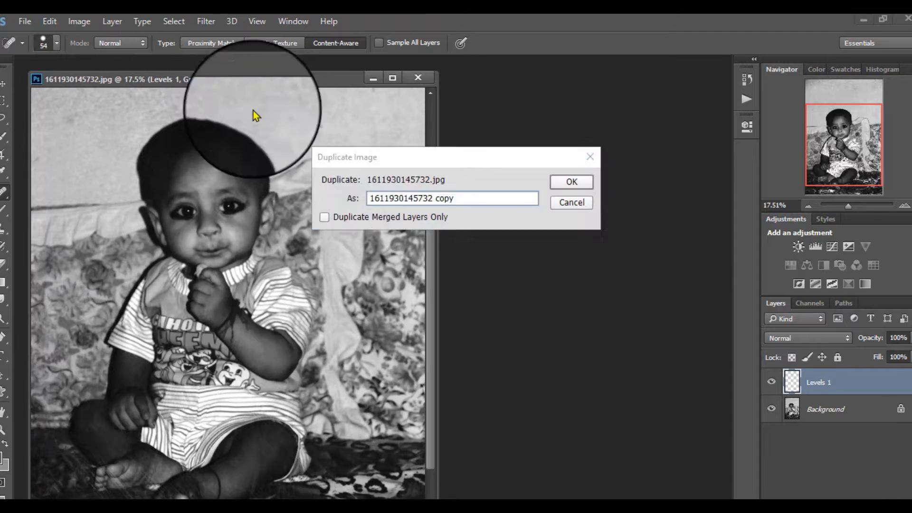
left_click(580, 182)
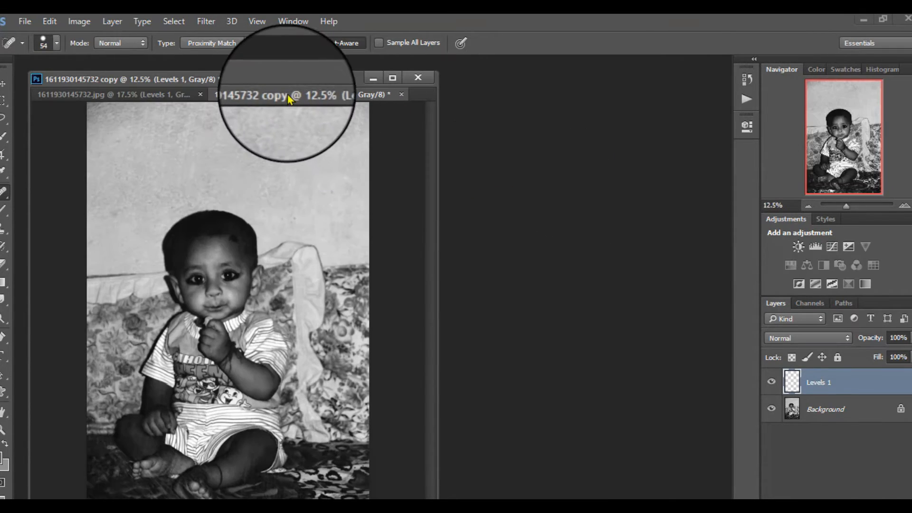
left_click_drag(289, 98, 483, 94)
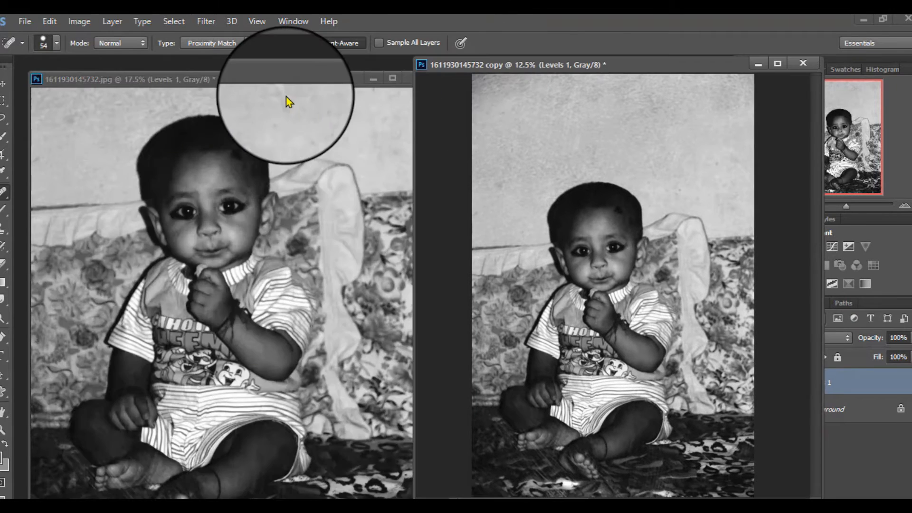
Revert the original photo 1611930145732.jpg to its last saved state
left_click(247, 80)
left_click(25, 21)
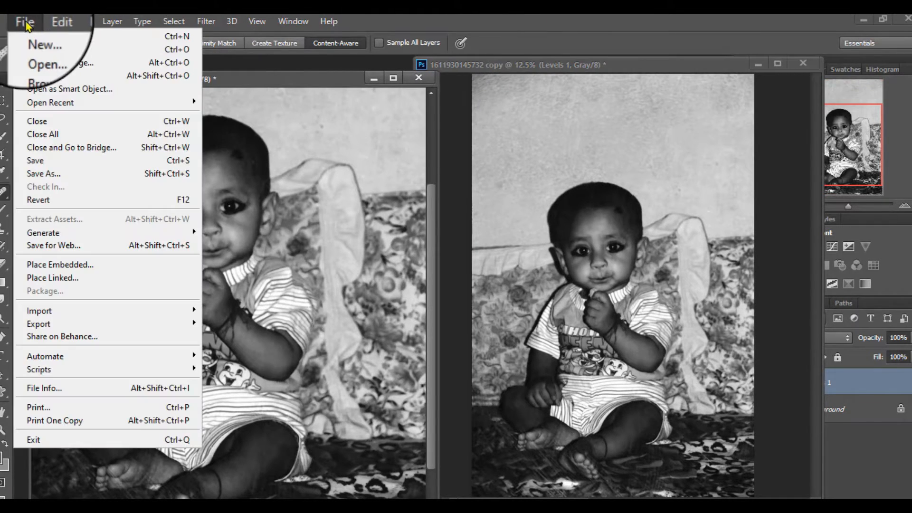
key("Escape")
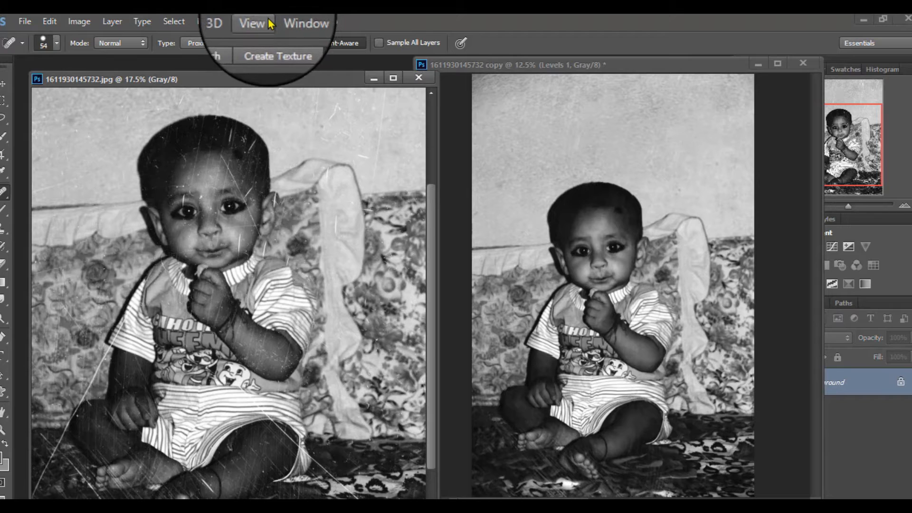
Arrange the restored copy and the reverted original side by side as two vertical tiles
left_click(252, 23)
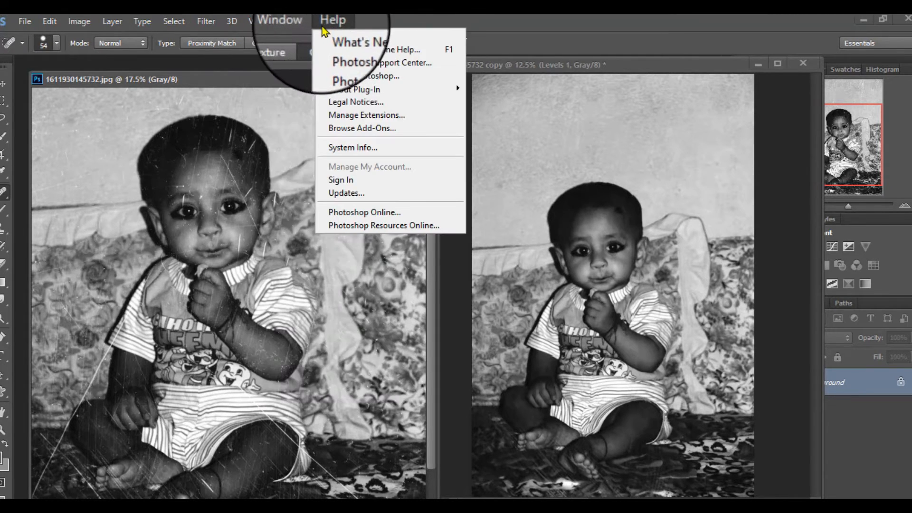
mouse_move(303, 30)
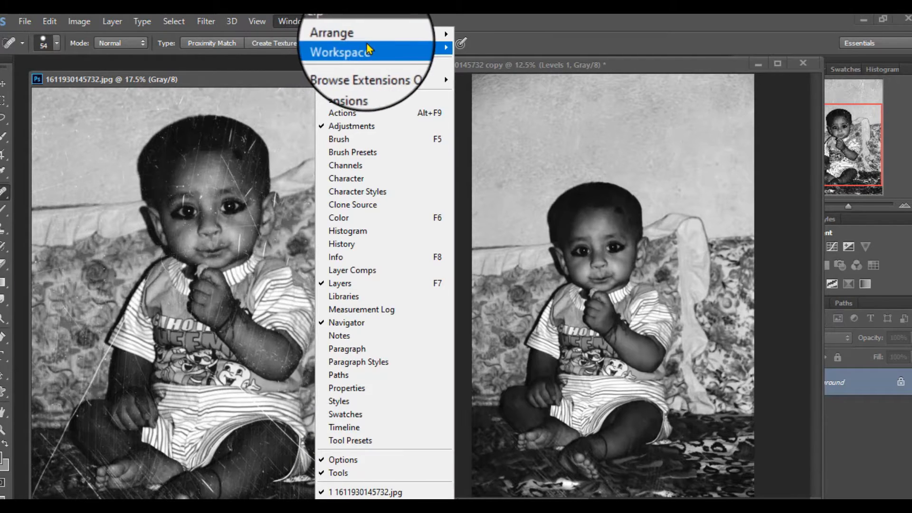
mouse_move(375, 35)
left_click(502, 72)
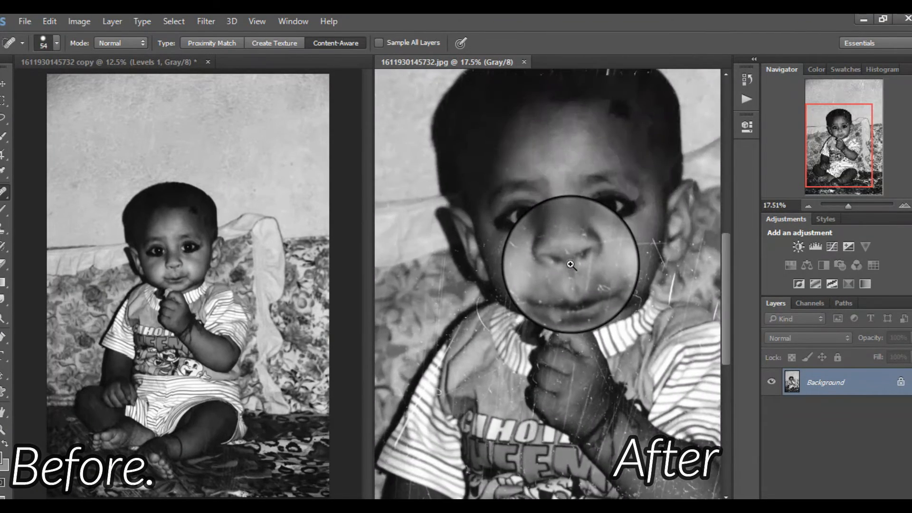
Examine the face close up in the original and the restored copy, and the original's scratched wall
scroll(570, 264, "up", 10)
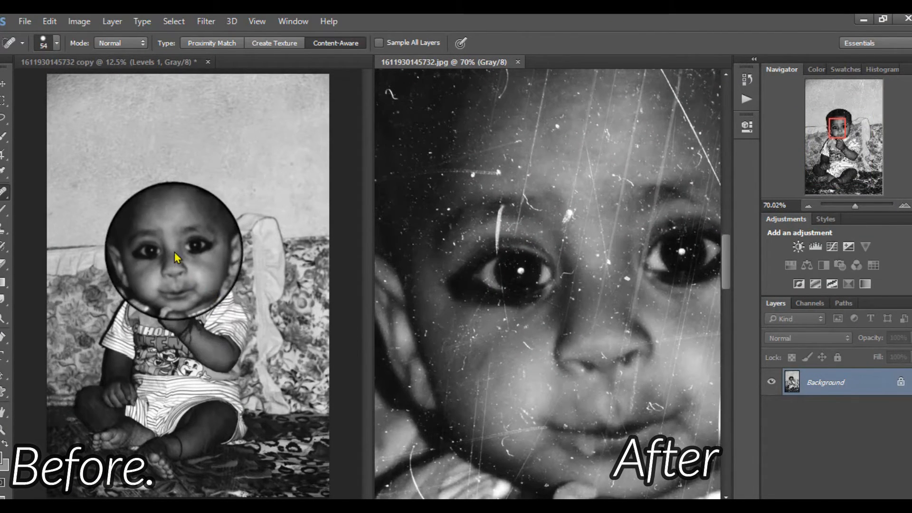
left_click(167, 229)
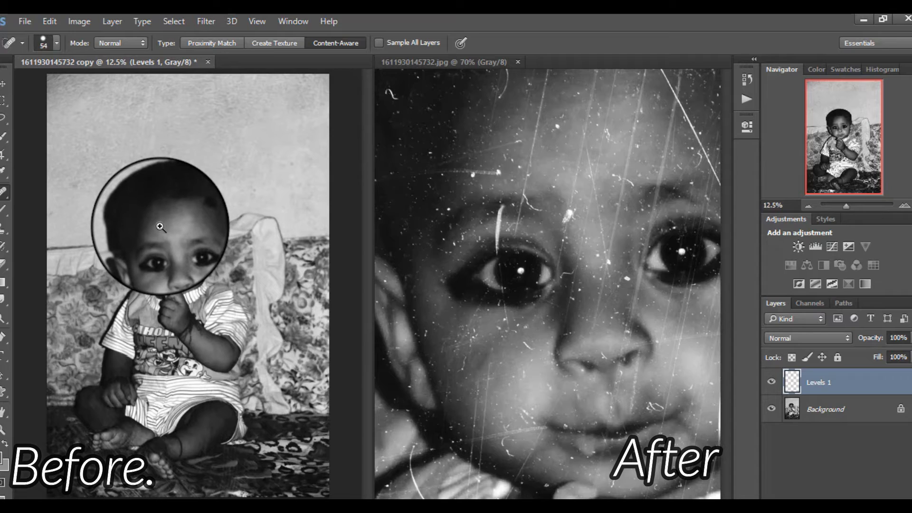
scroll(219, 310, "up", 6)
mouse_move(218, 415)
left_mouse_down()
mouse_move(183, 221)
mouse_move(217, 270)
left_mouse_up()
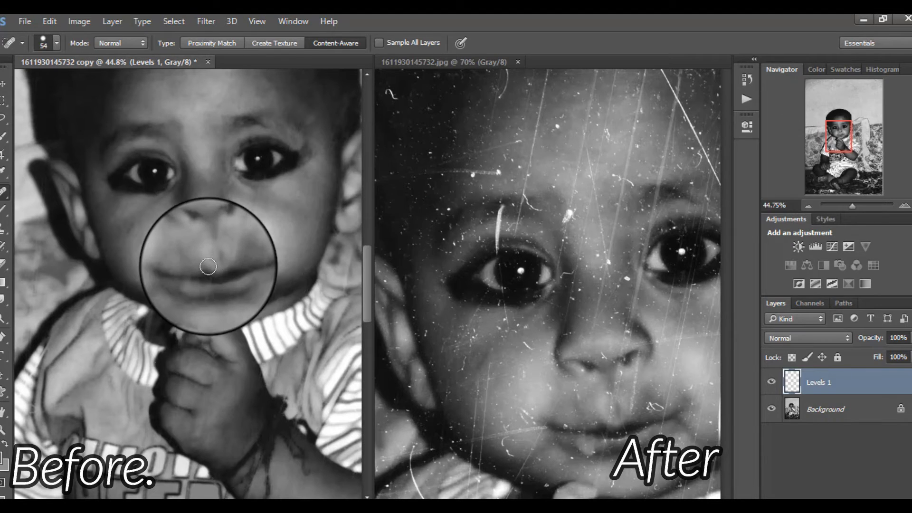
left_click_drag(199, 248, 214, 271)
left_click_drag(852, 207, 848, 207)
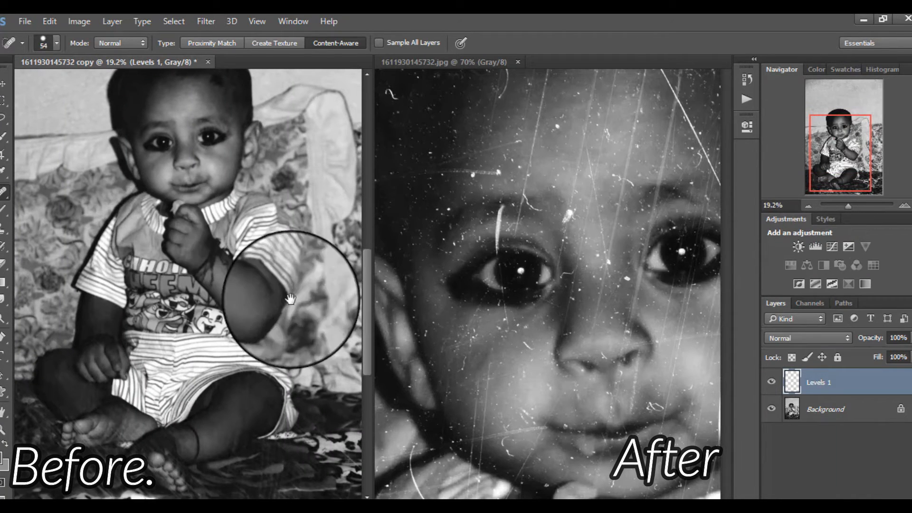
left_click(556, 301)
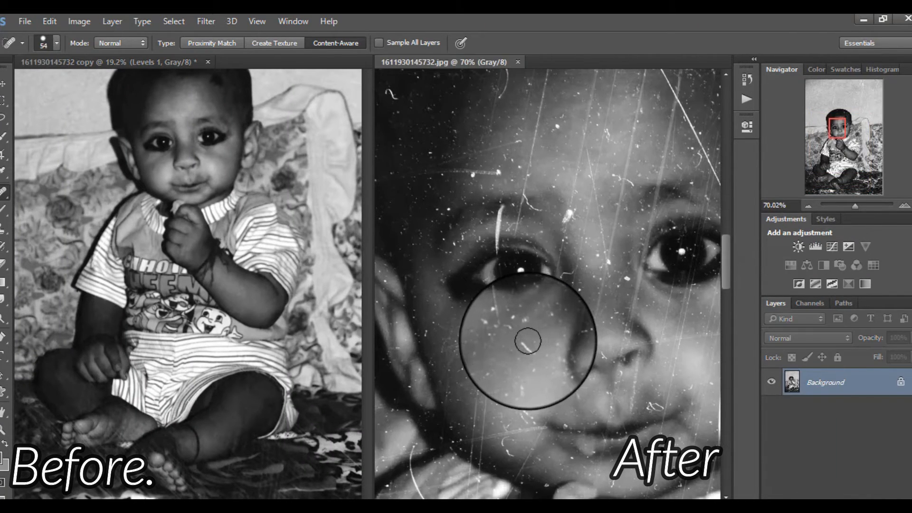
left_click_drag(834, 119, 888, 97)
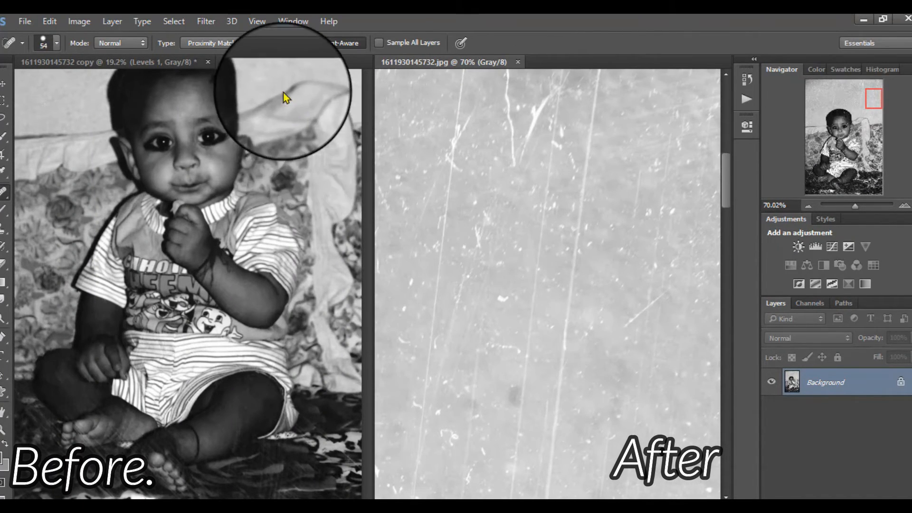
Show the restored copy and the original at 14.23% with the child framed alike to compare them
left_click(168, 66)
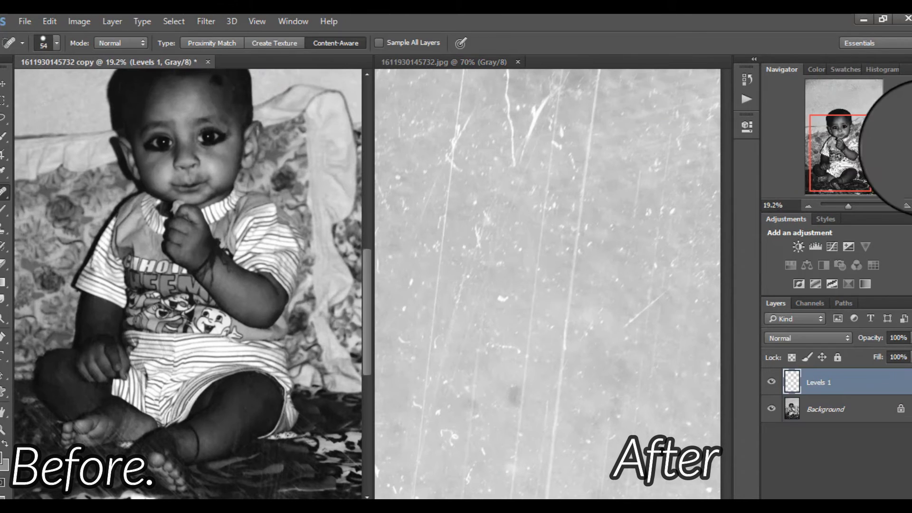
left_click_drag(837, 163, 799, 190)
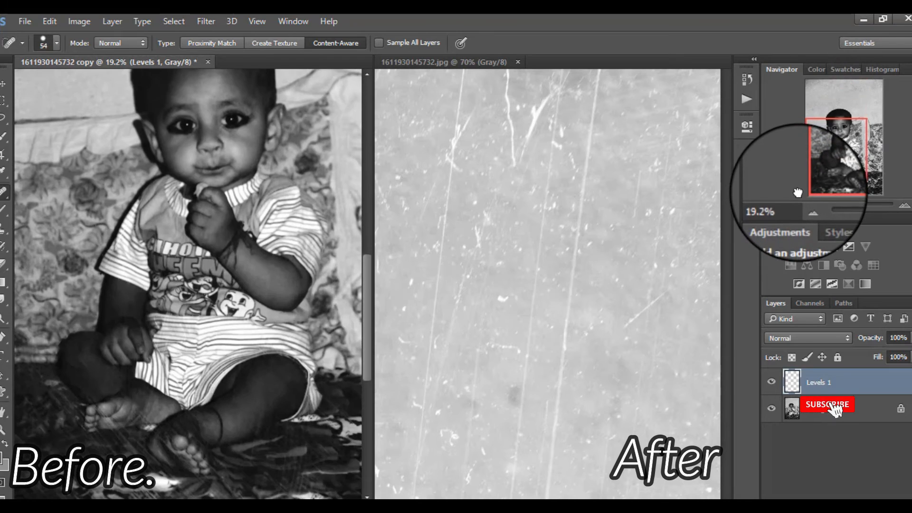
left_click_drag(832, 157, 850, 209)
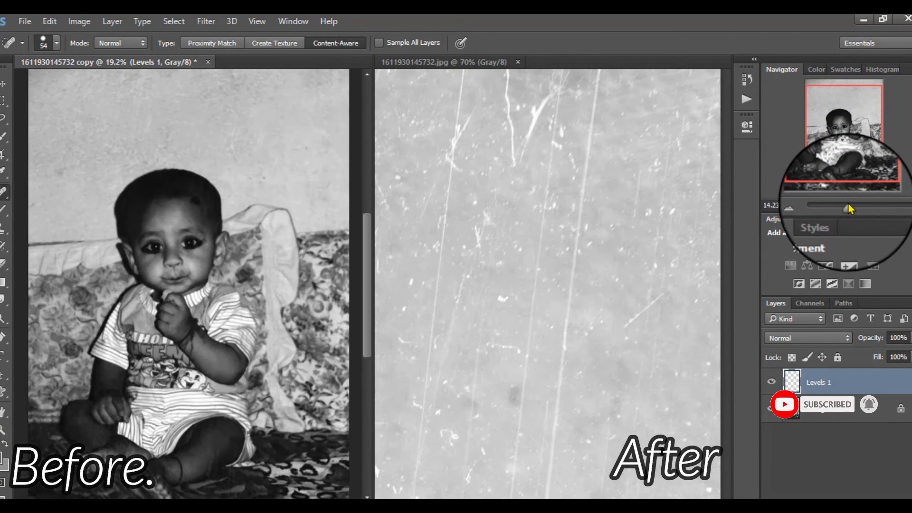
left_click(492, 62)
left_click_drag(857, 209, 849, 207)
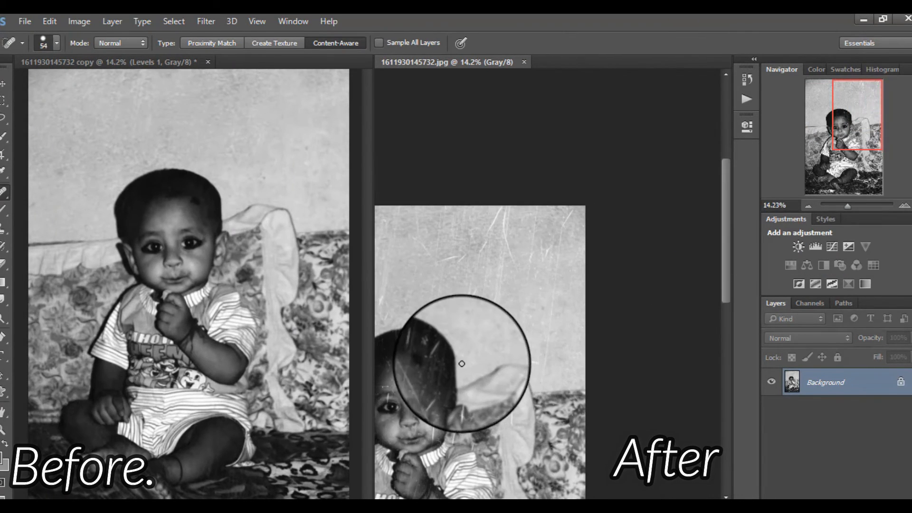
left_click_drag(458, 367, 575, 209)
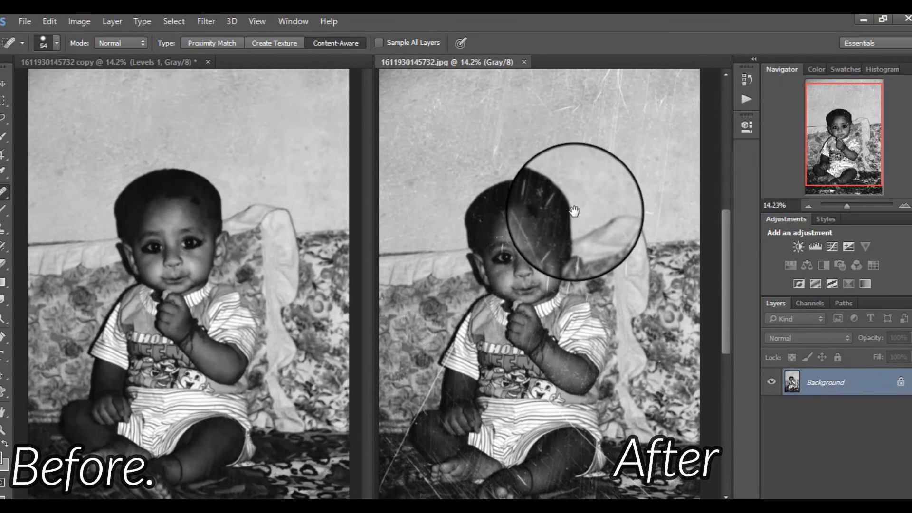